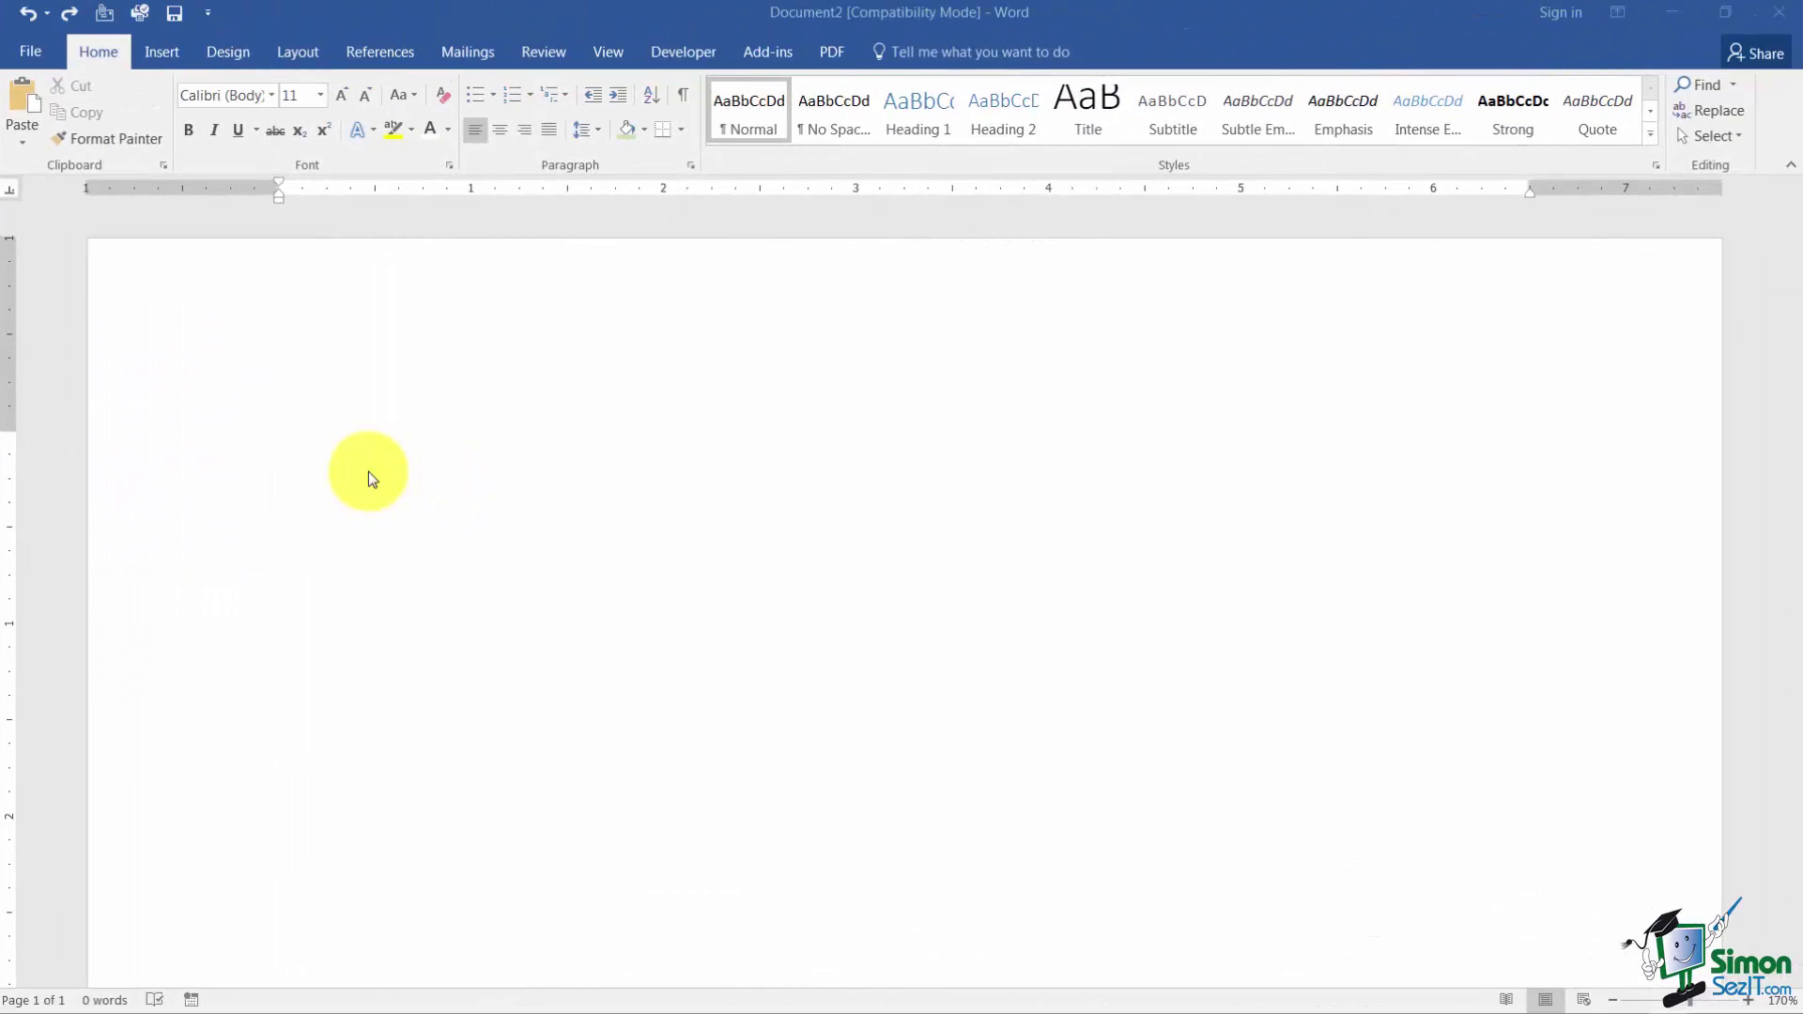
Insert a 5-column by 3-row table from the Insert tab's table grid
click(160, 50)
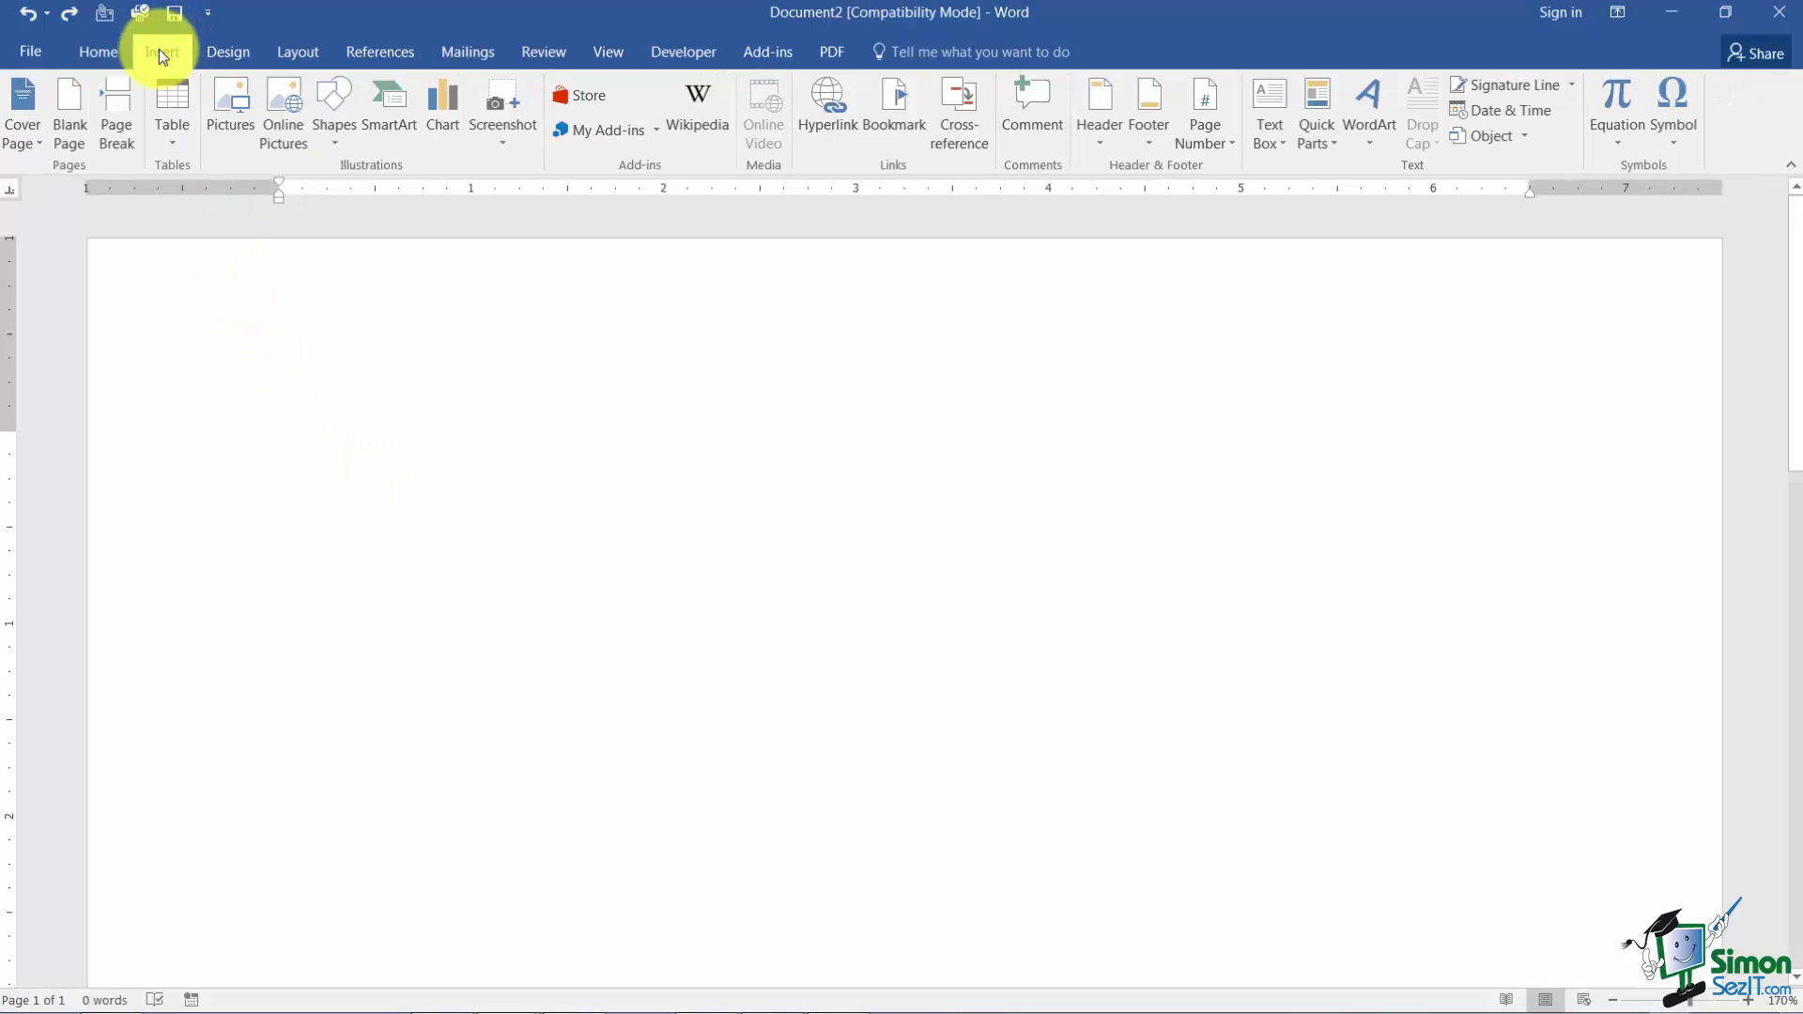
click(177, 138)
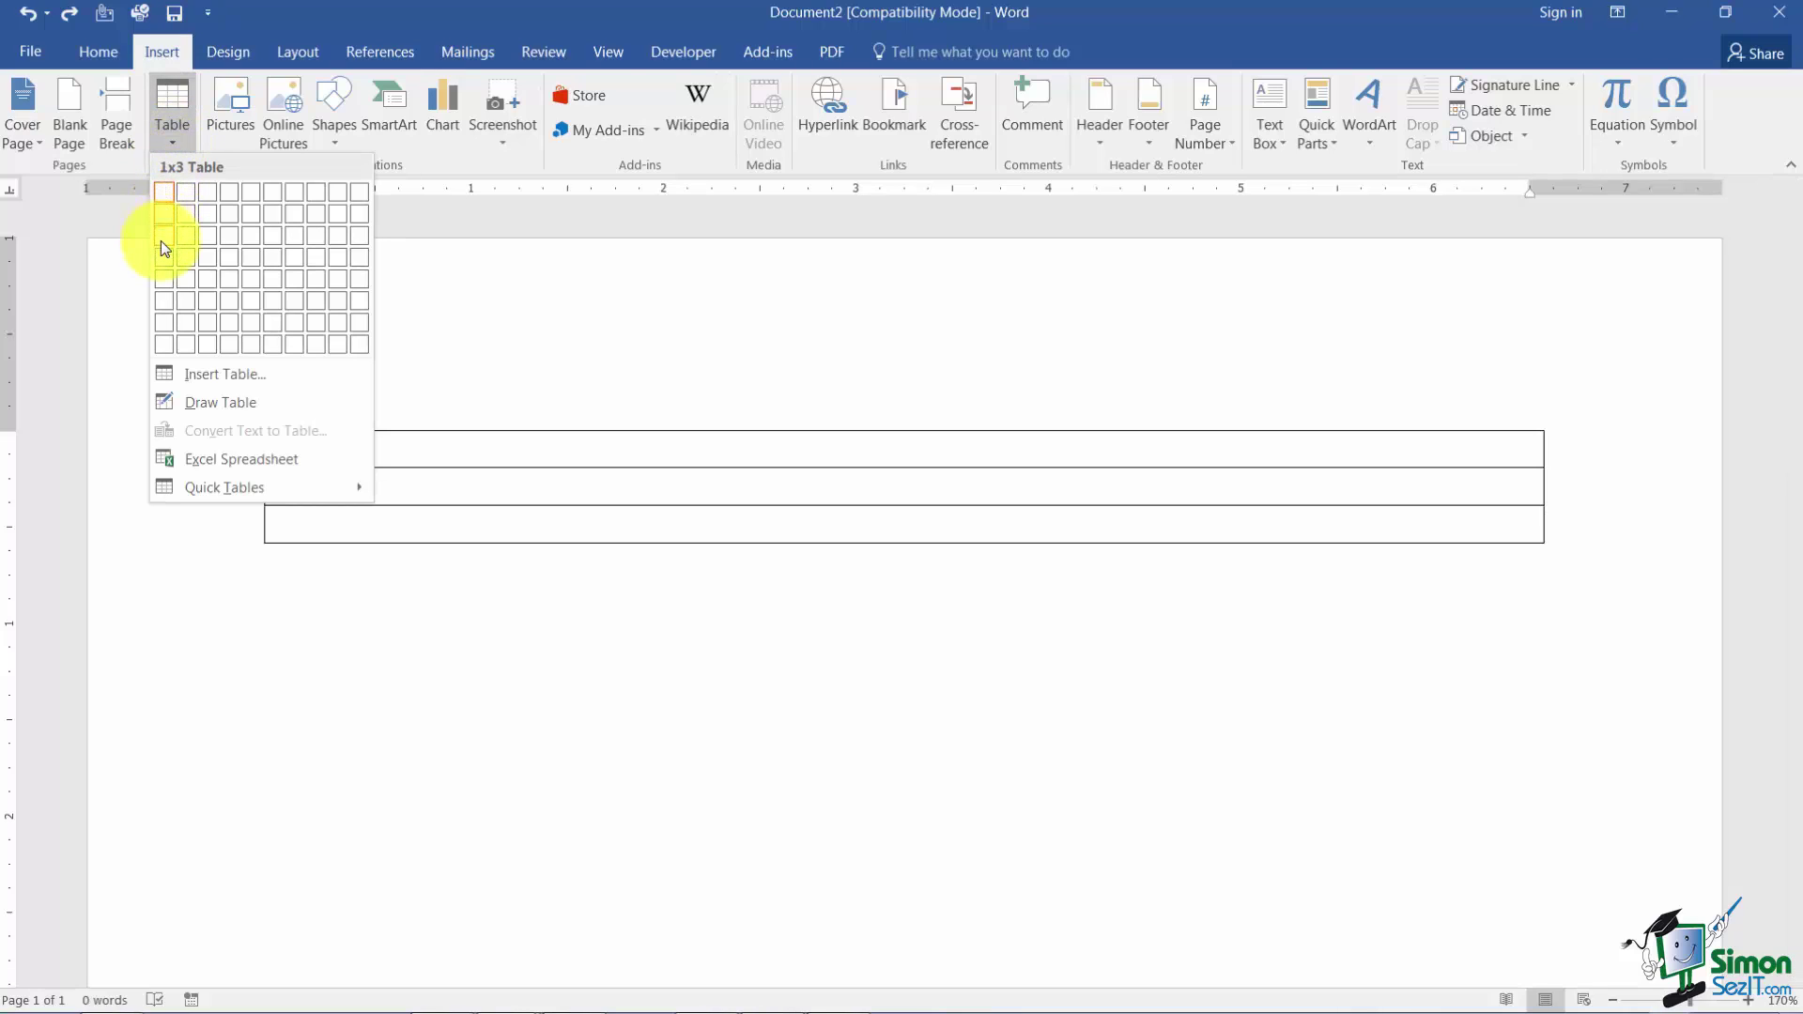
click(252, 249)
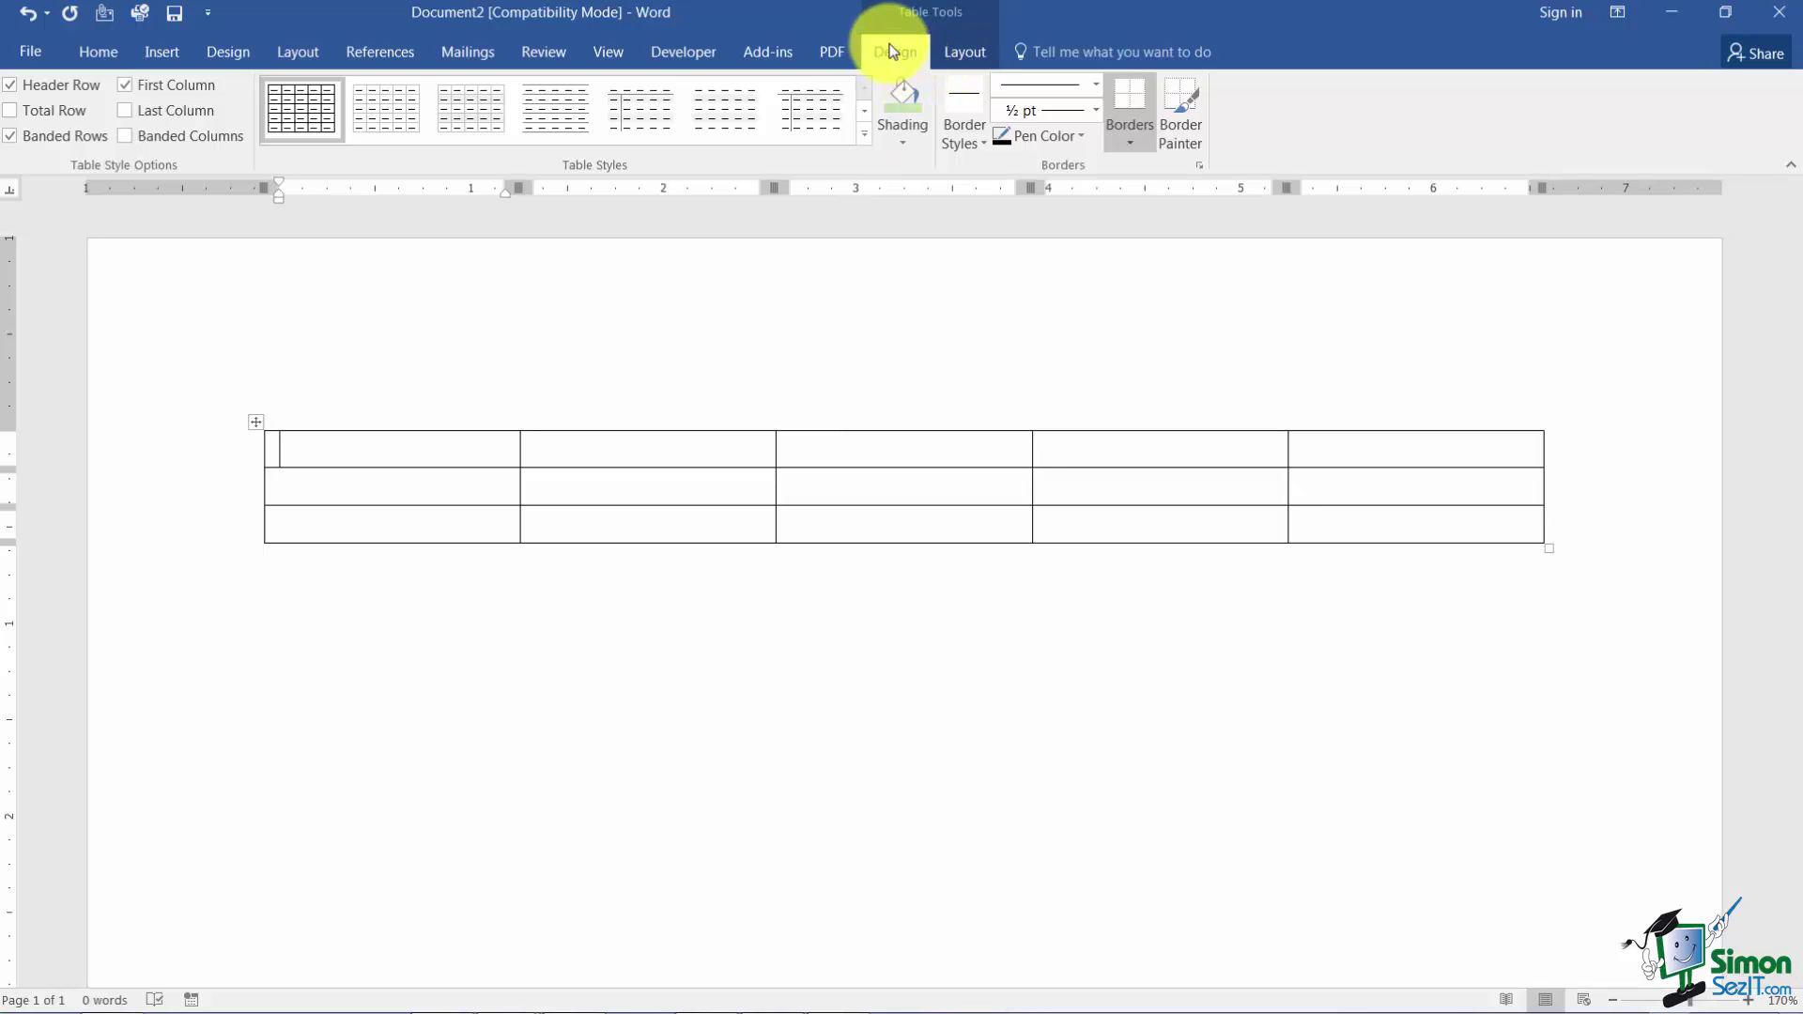
click(968, 53)
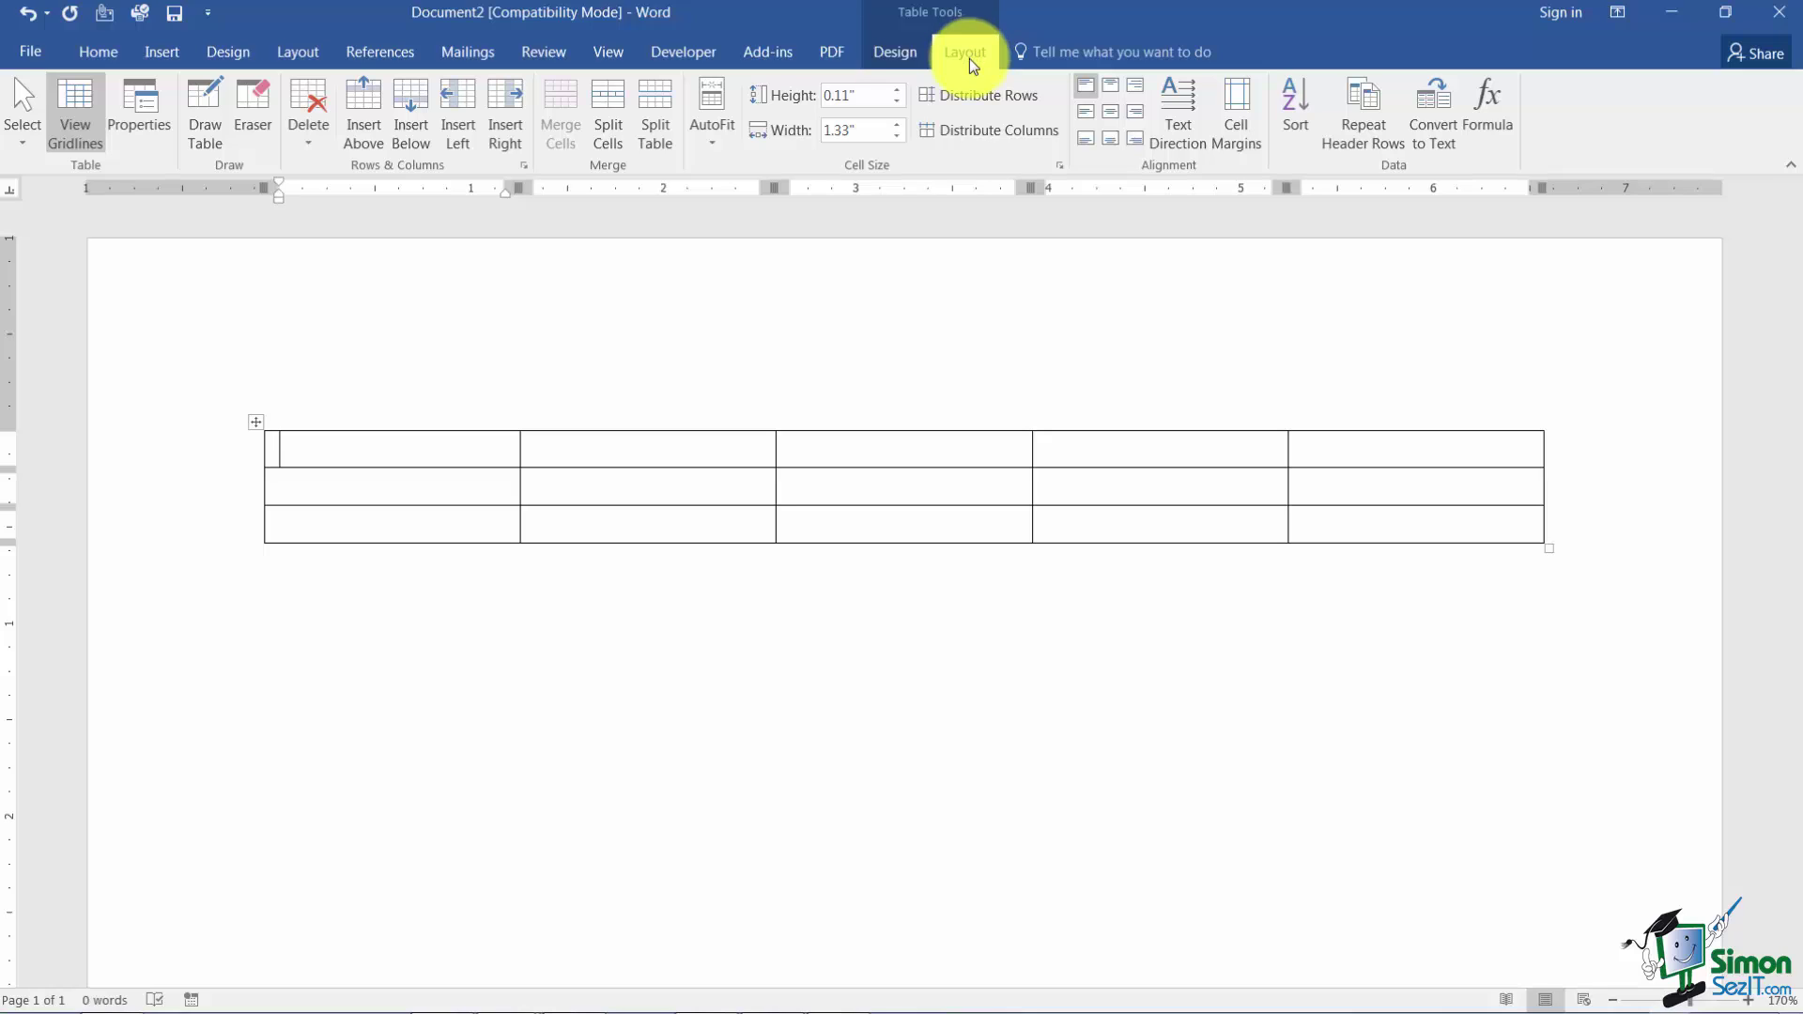
click(907, 56)
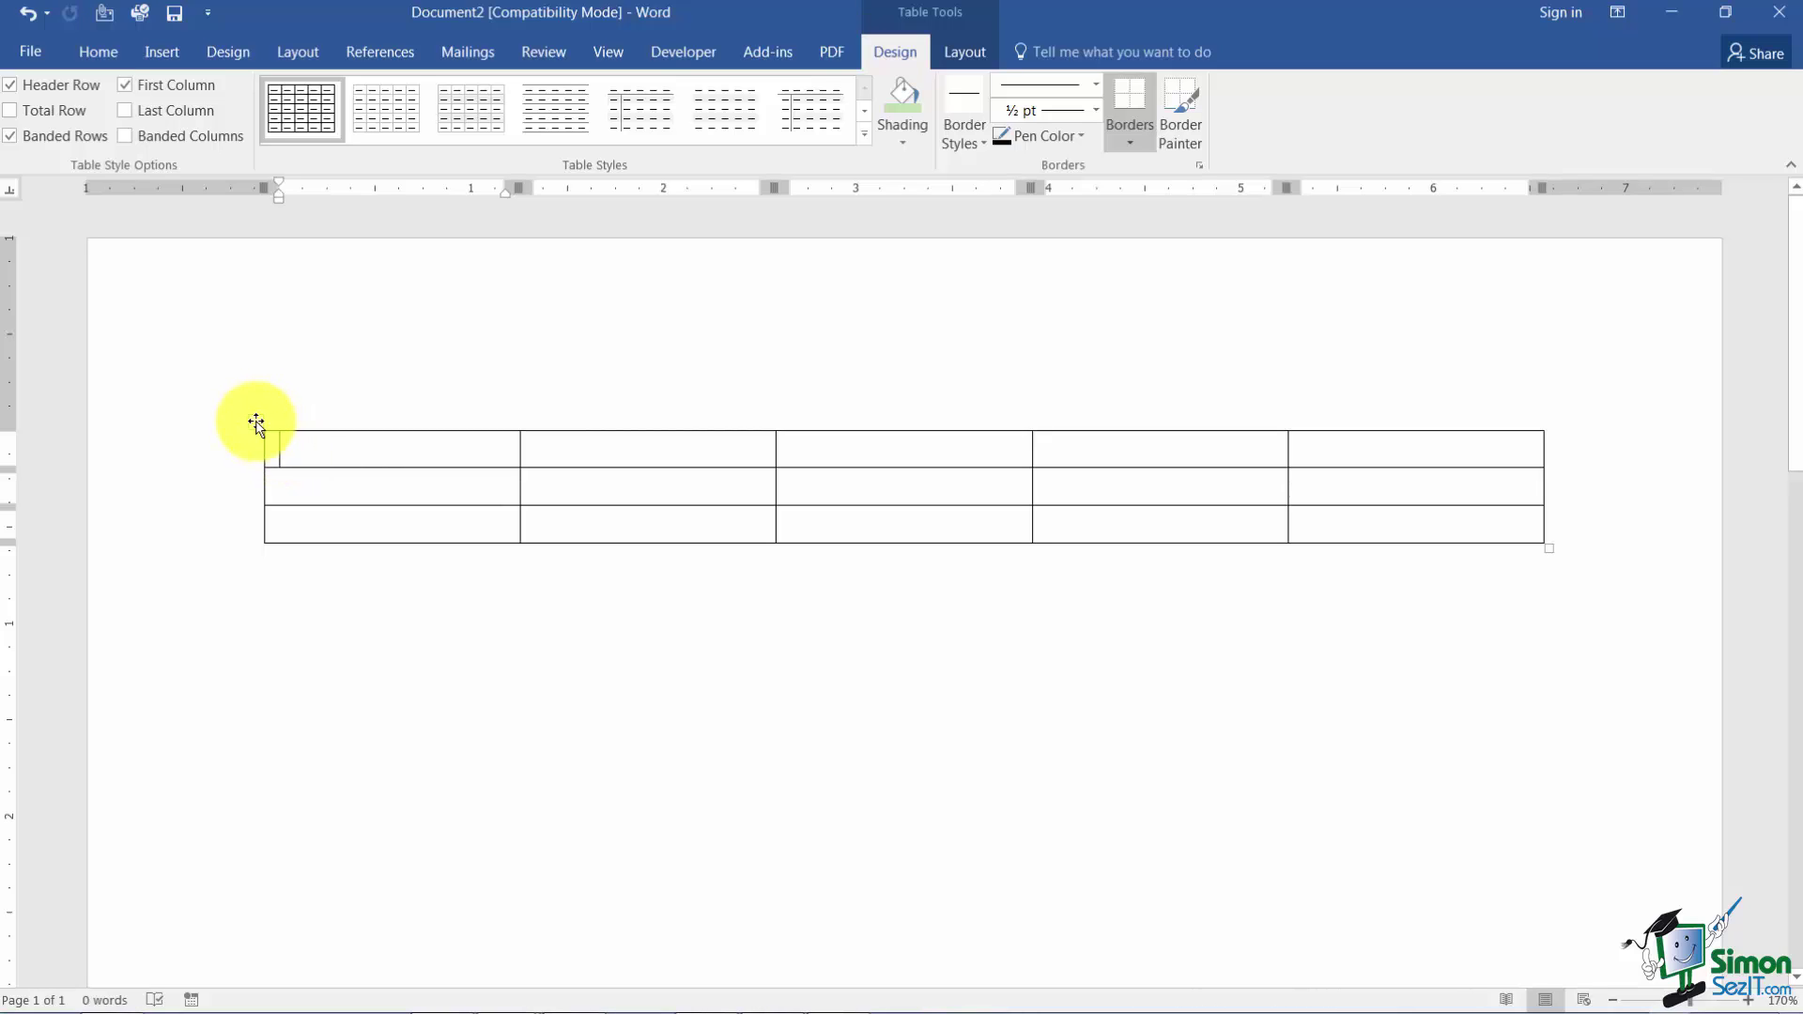
click(256, 423)
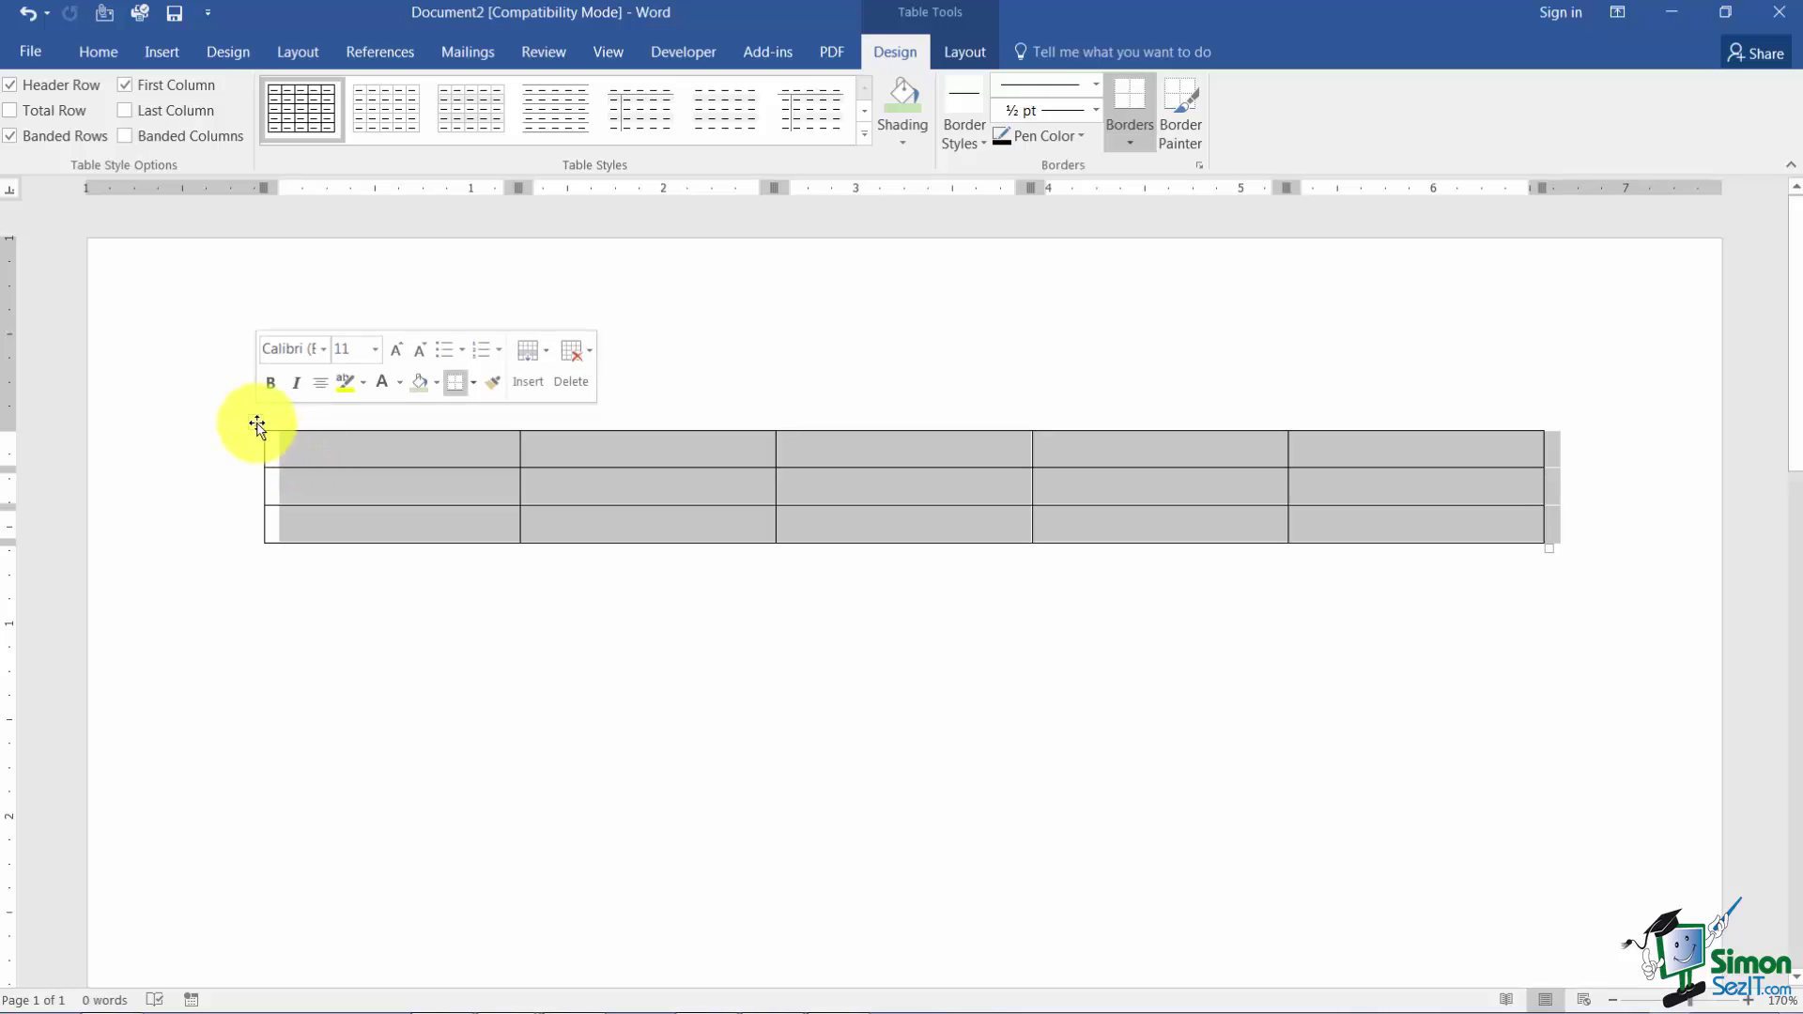
click(299, 452)
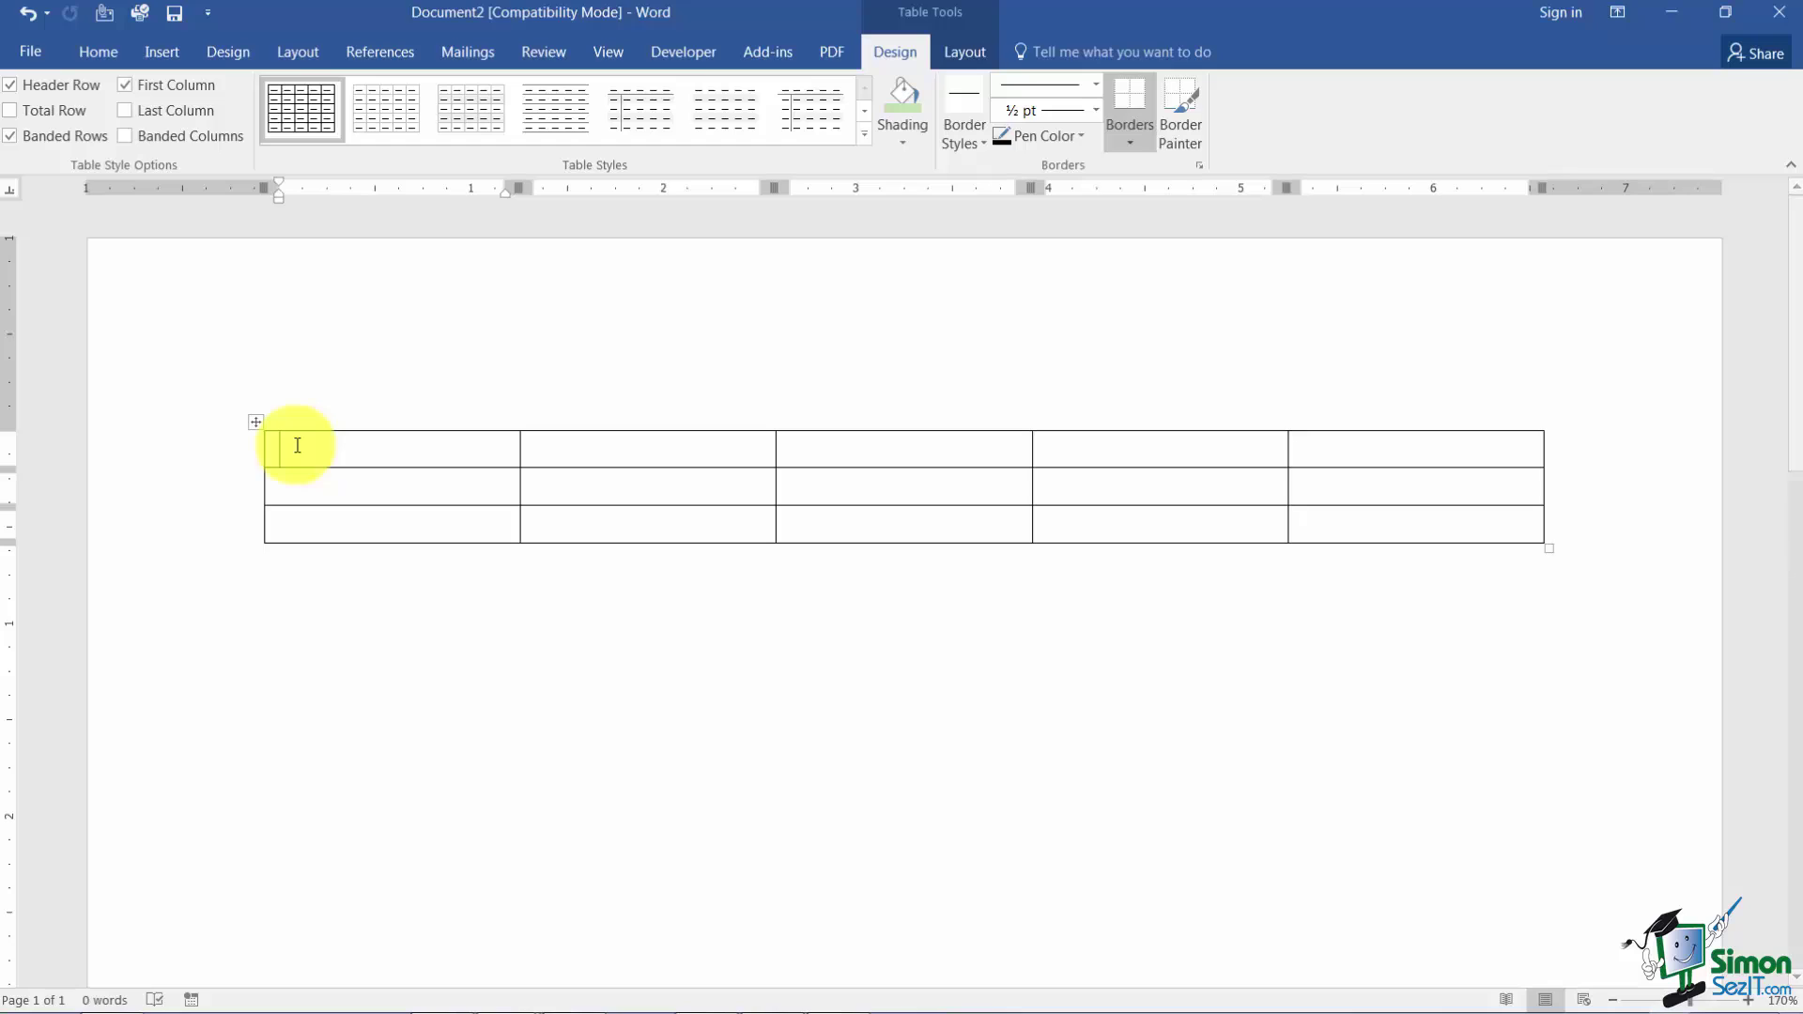
Add an empty paragraph above the table and return to its first cell
key(Return)
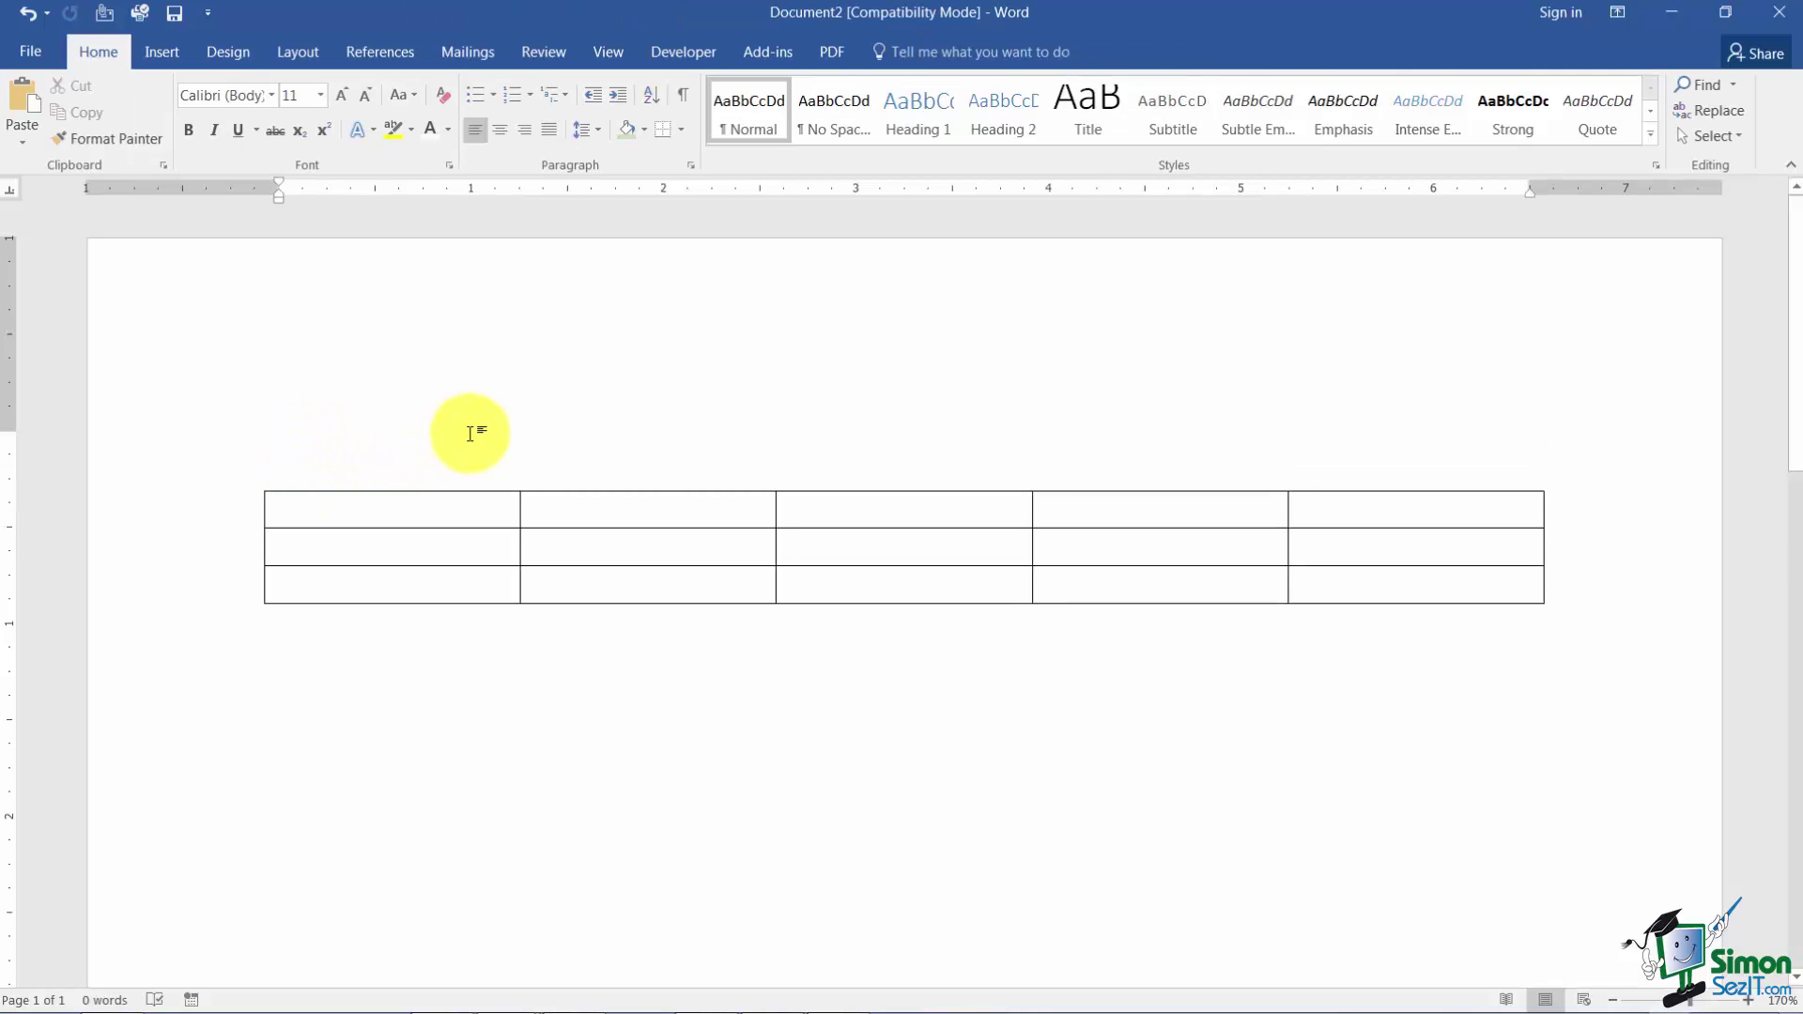
click(300, 518)
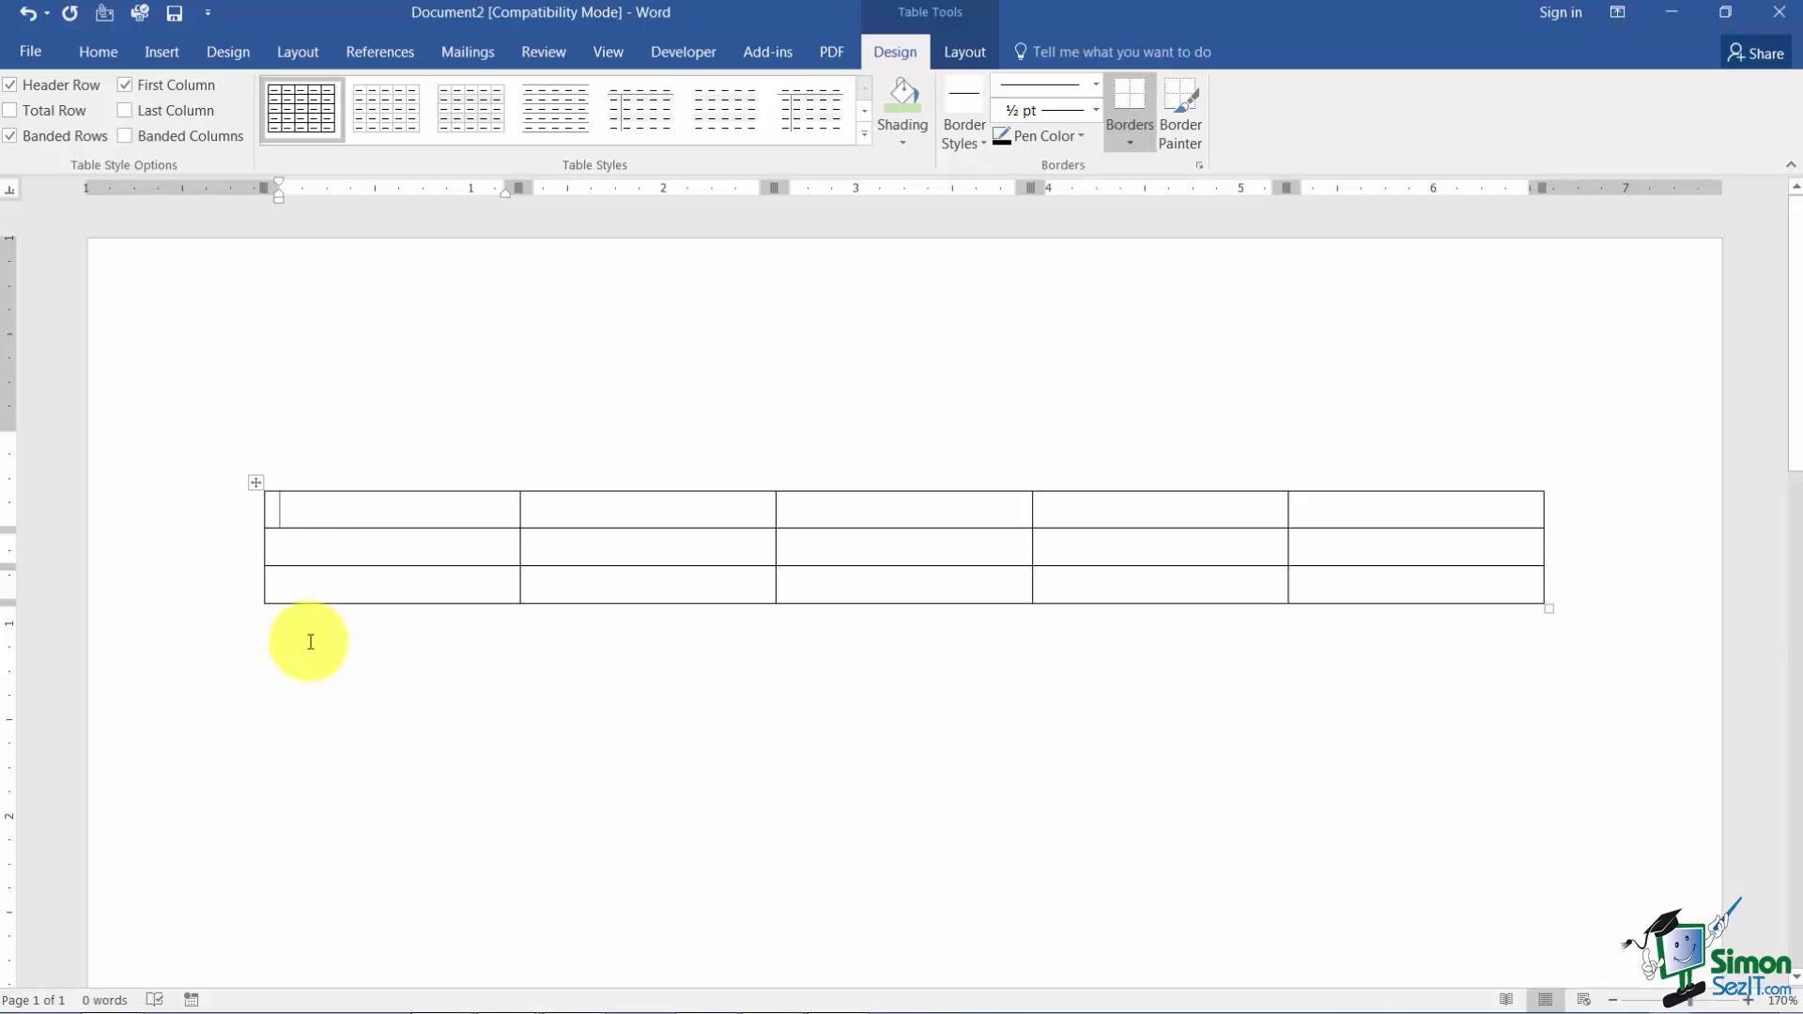
Enter headers Date Ordered, Item Name, Stock Number, Qty Ordered, Amount Each in row one
text(Date)
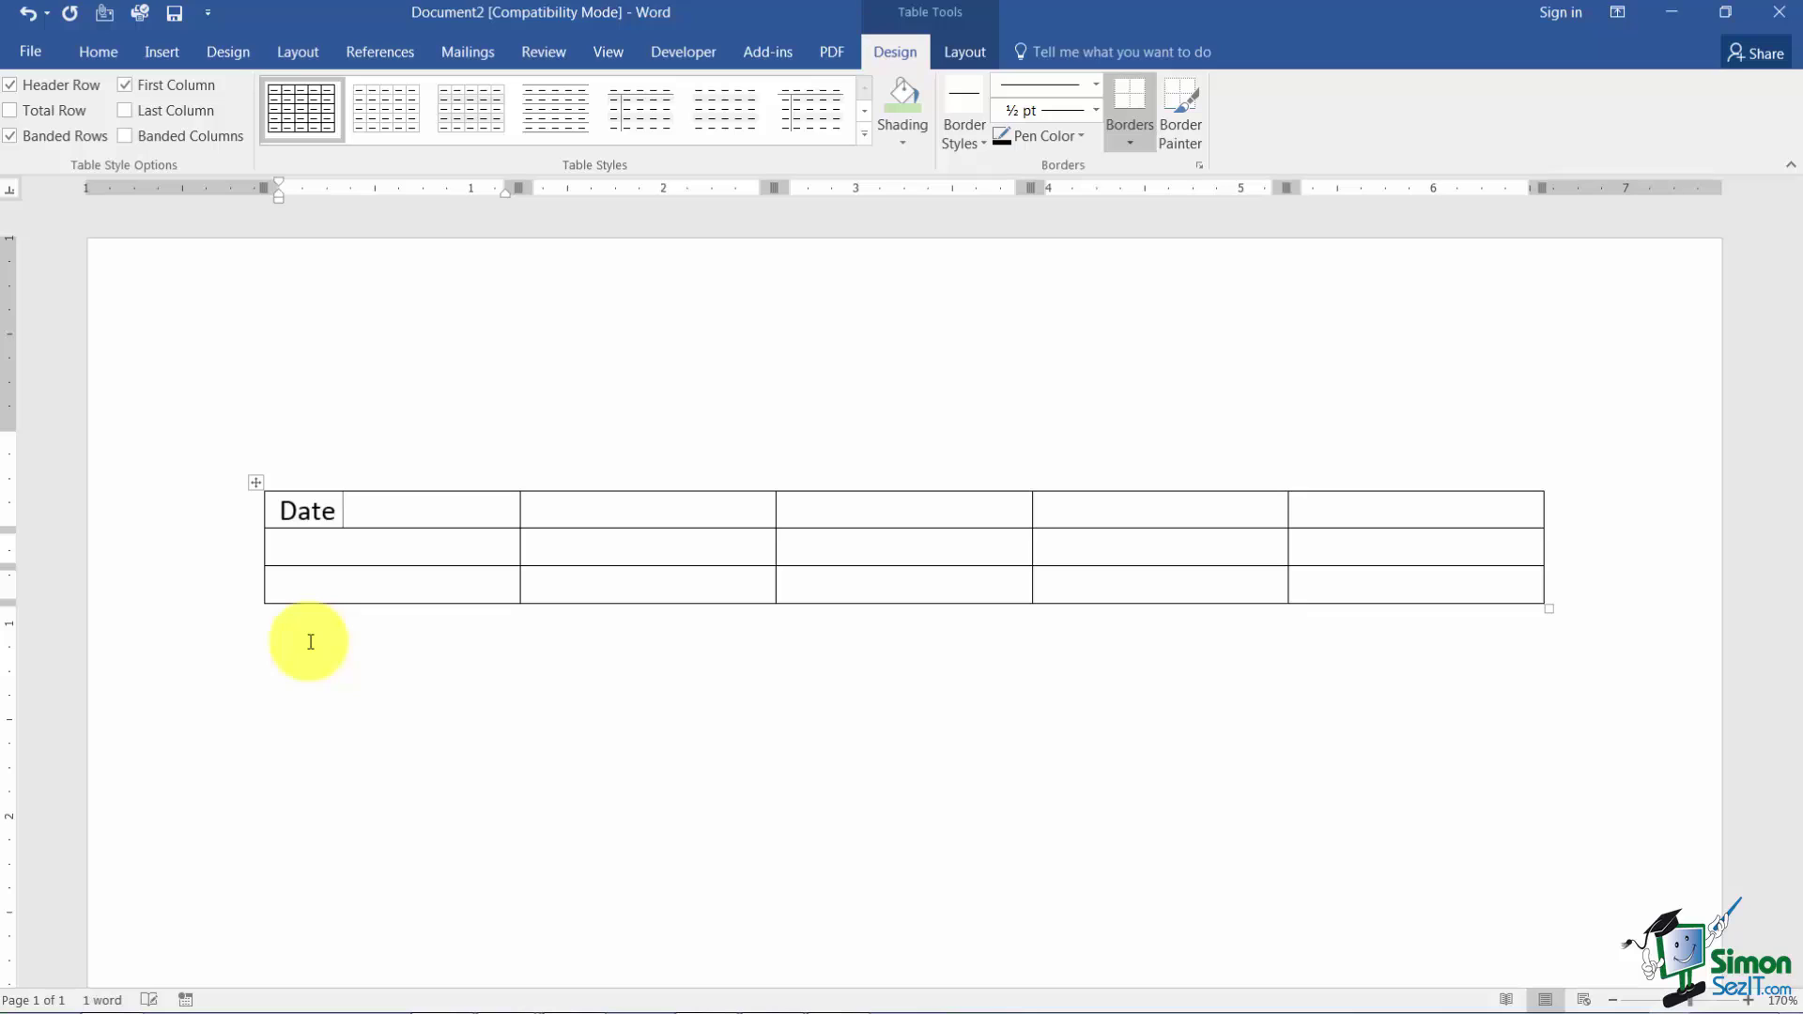
text( Ordered)
key(Tab)
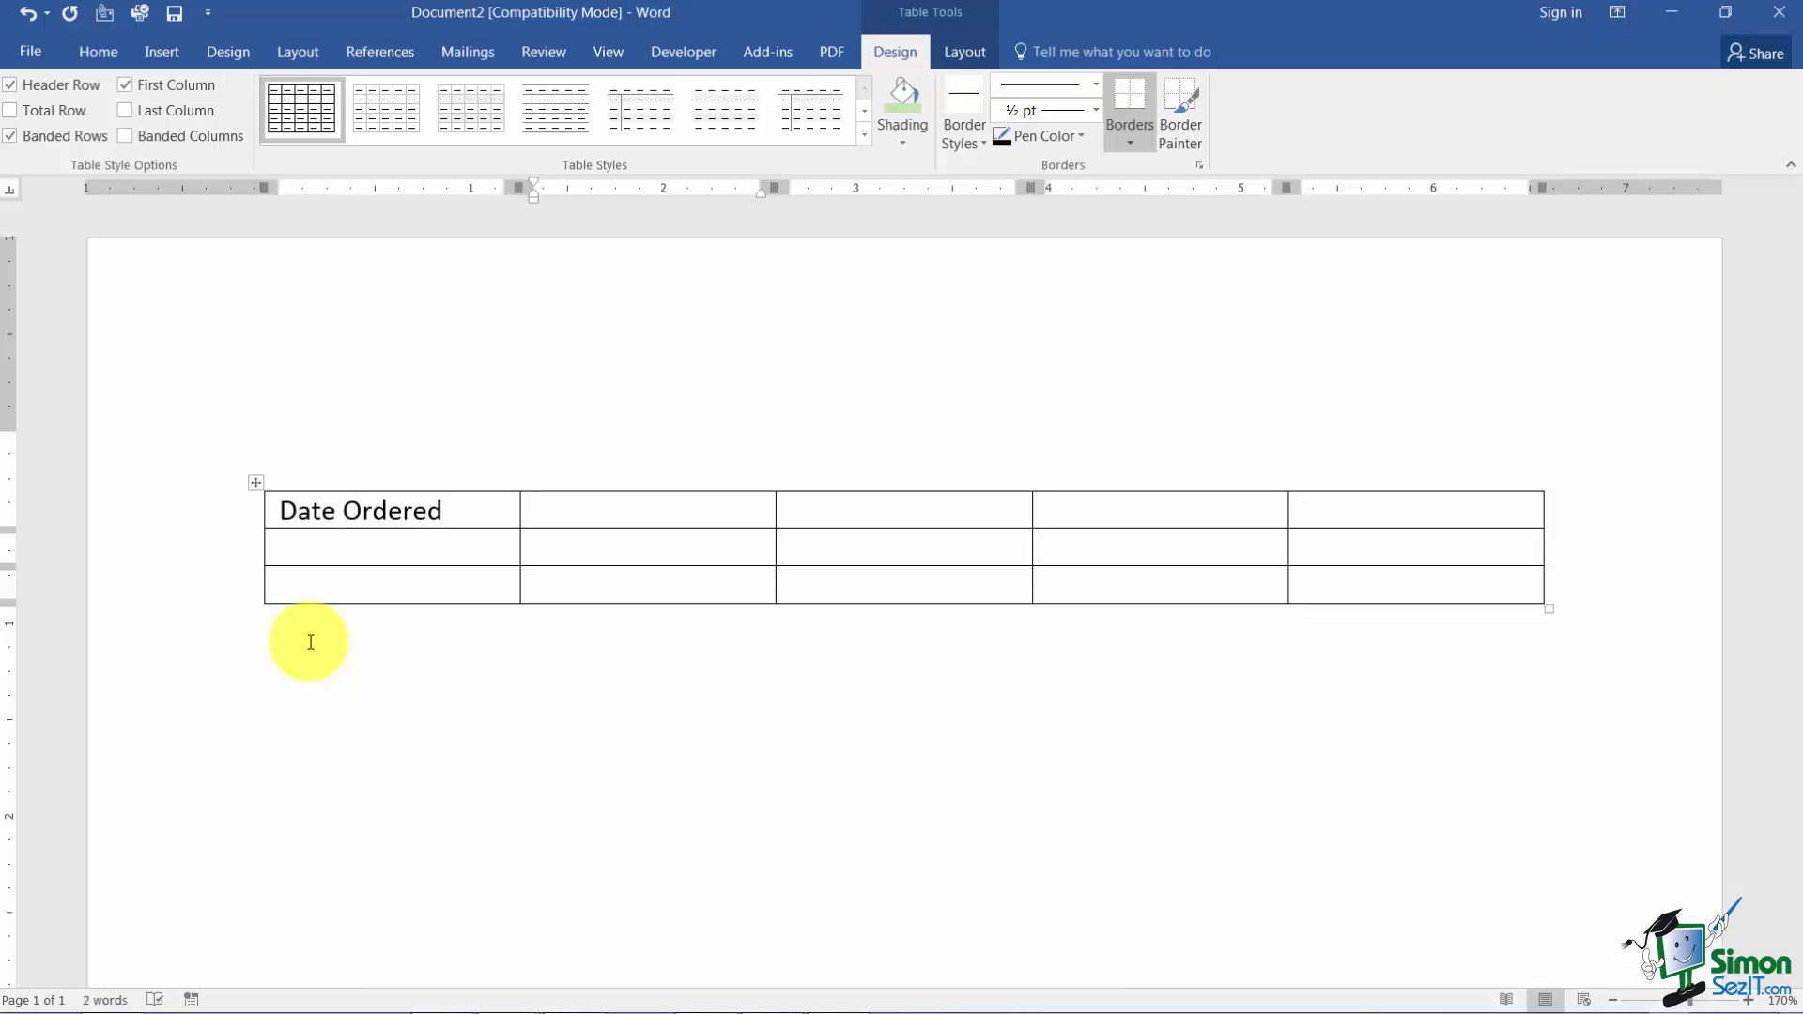
text(Item Name)
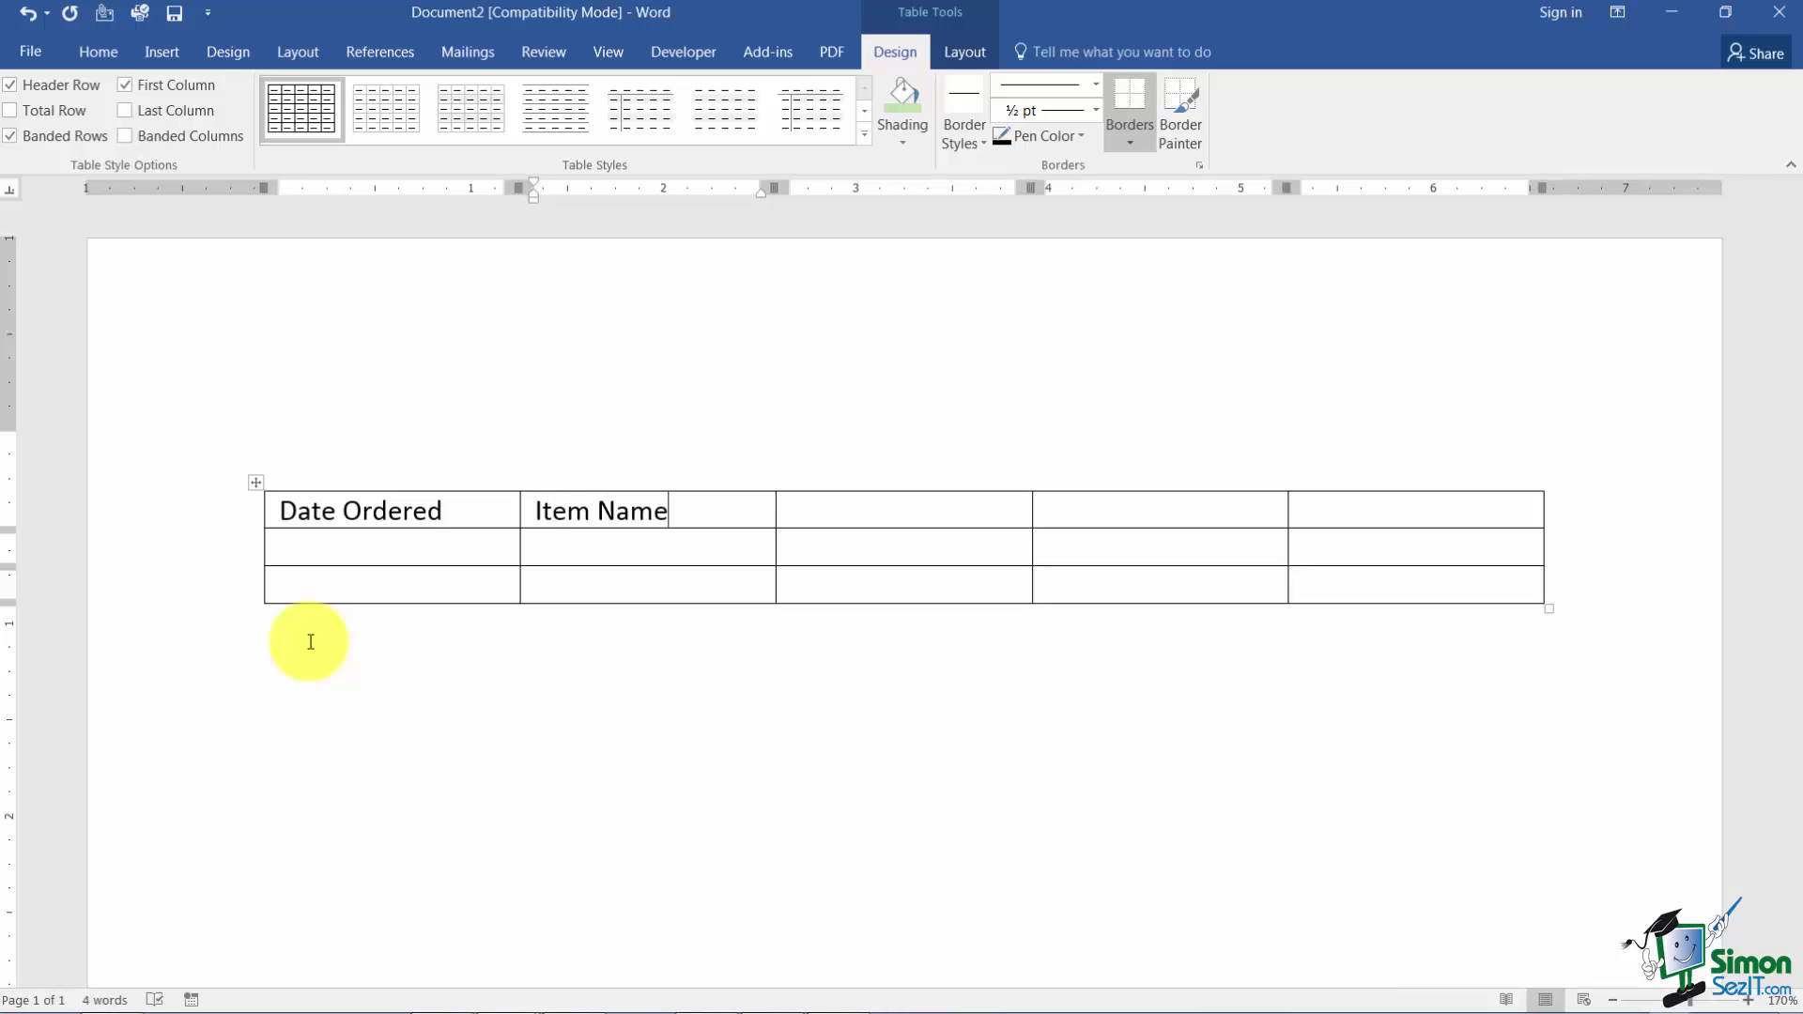
key(Tab)
text(Stock Number)
key(Tab)
text(Q)
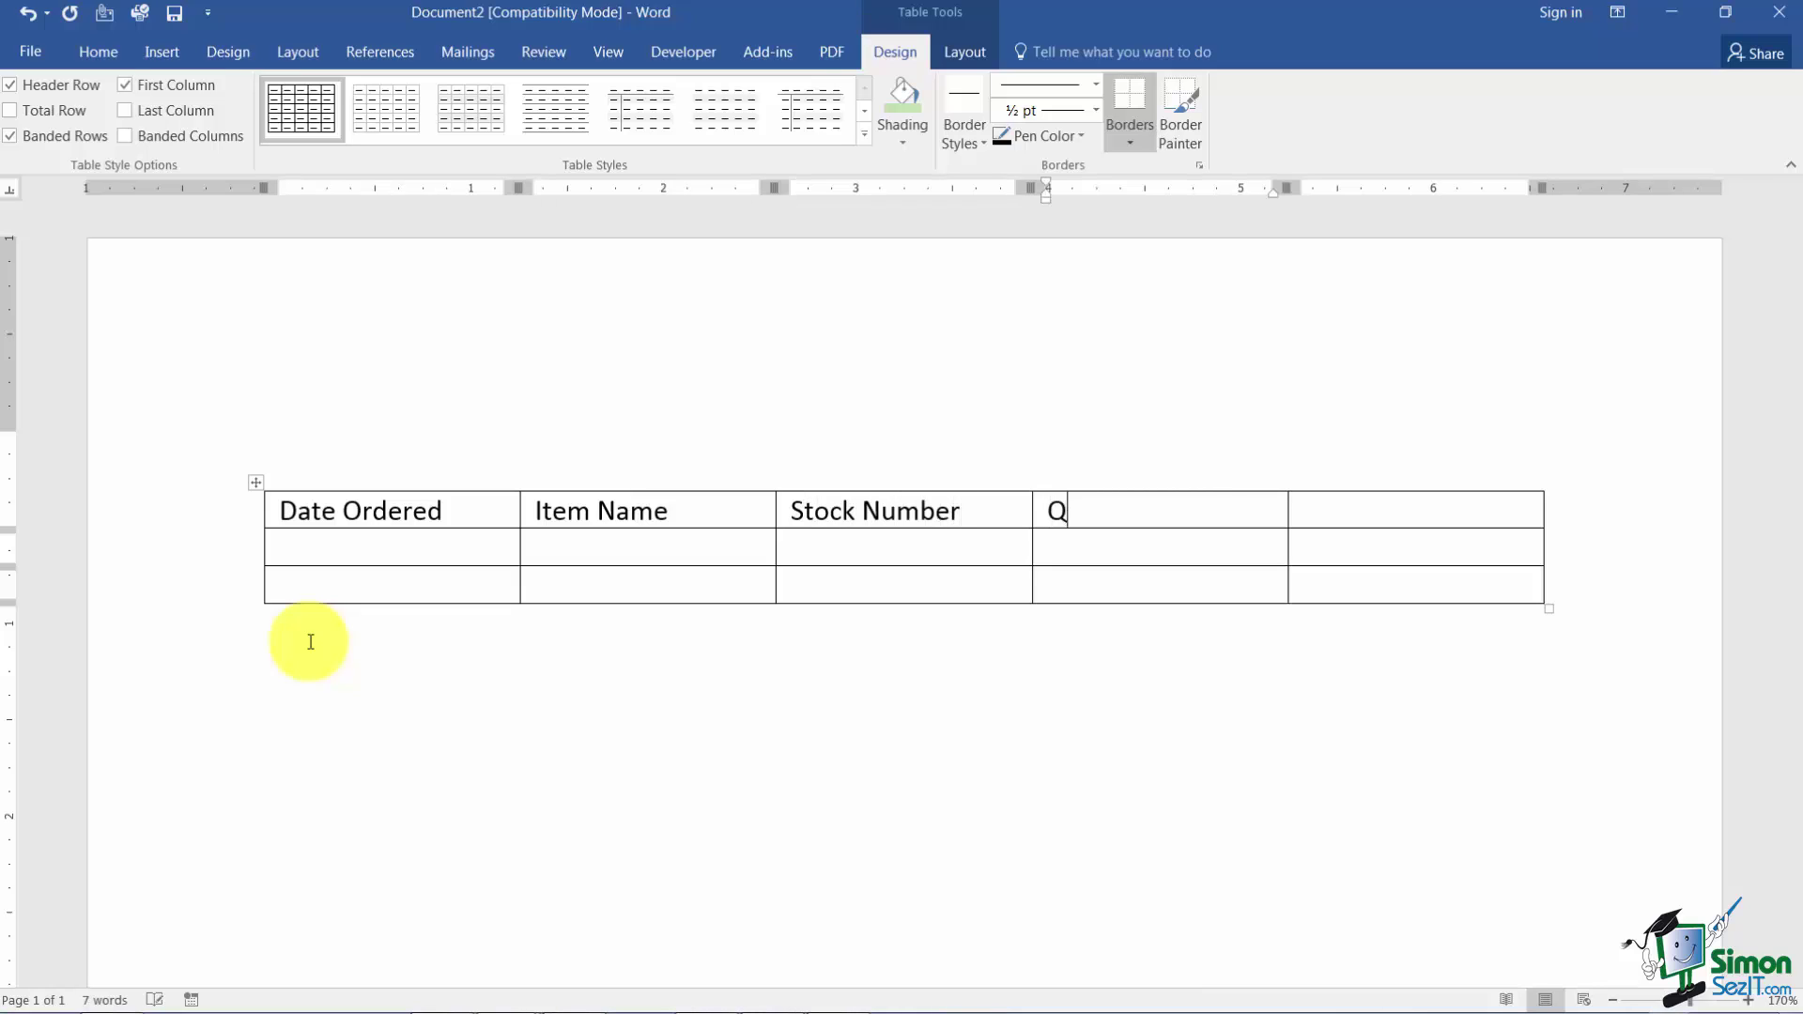
text(ty Ordered)
key(Tab)
text(Am)
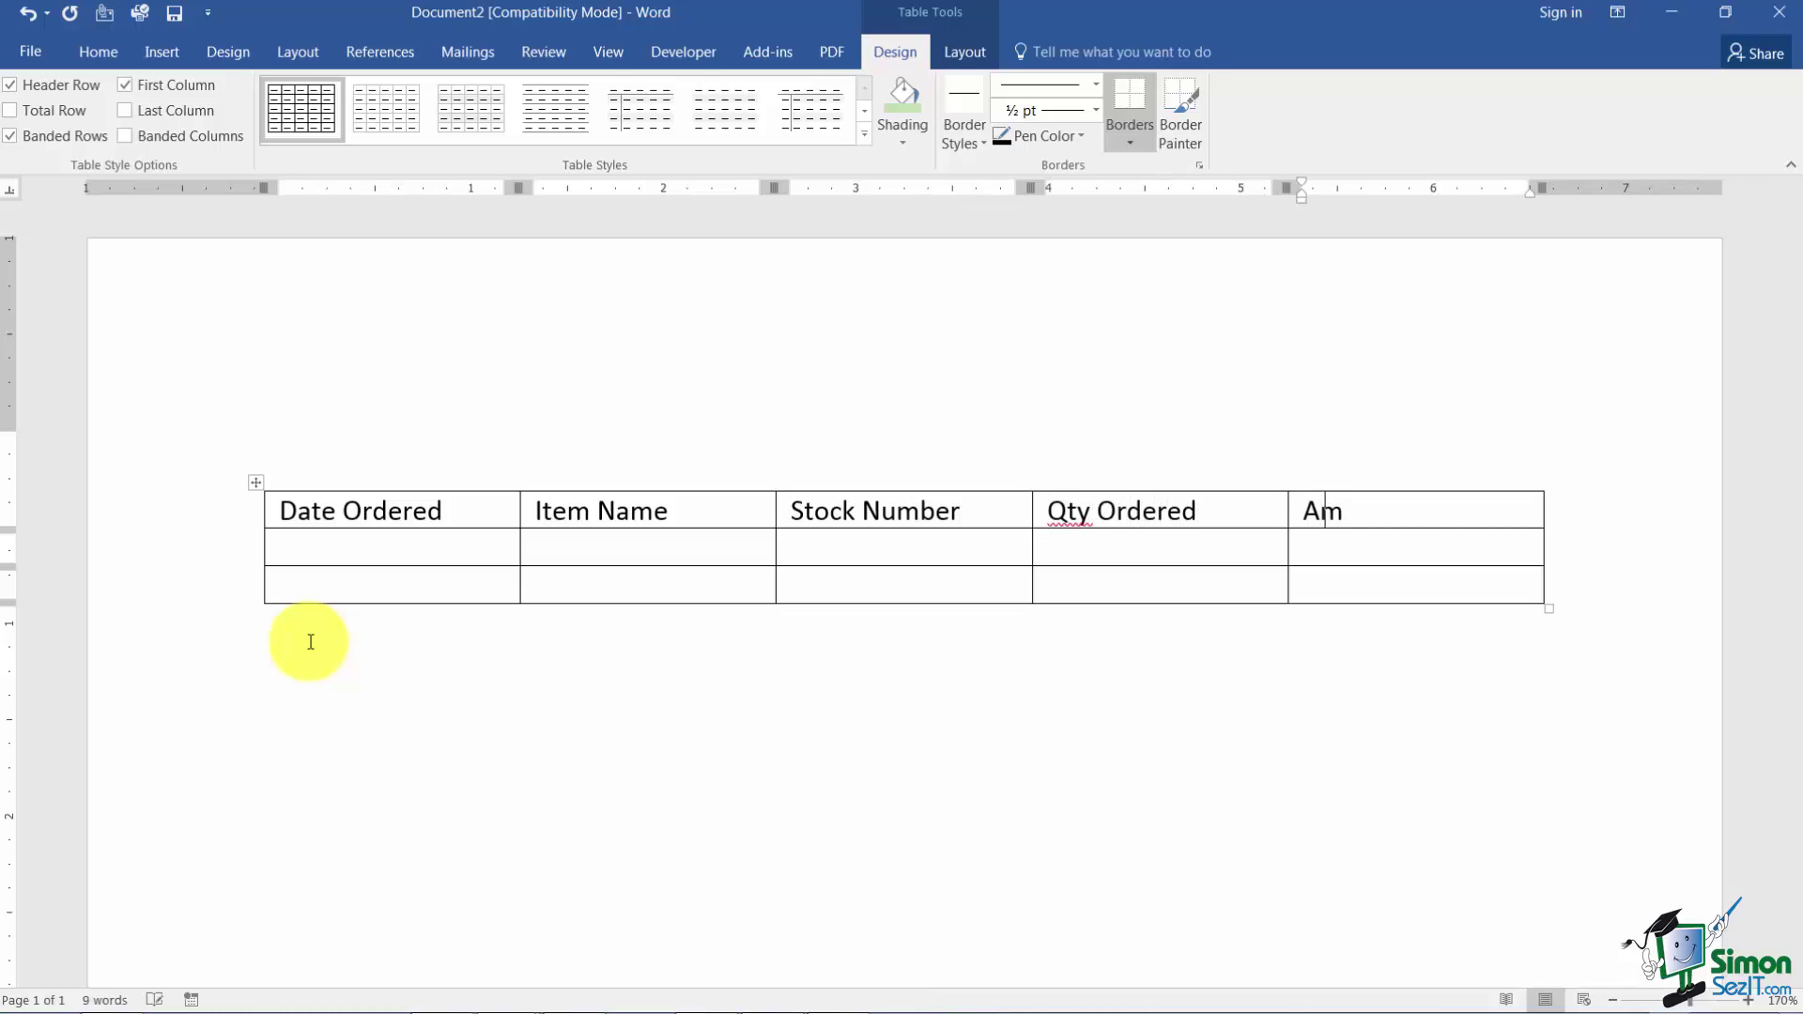
text(ount EAch)
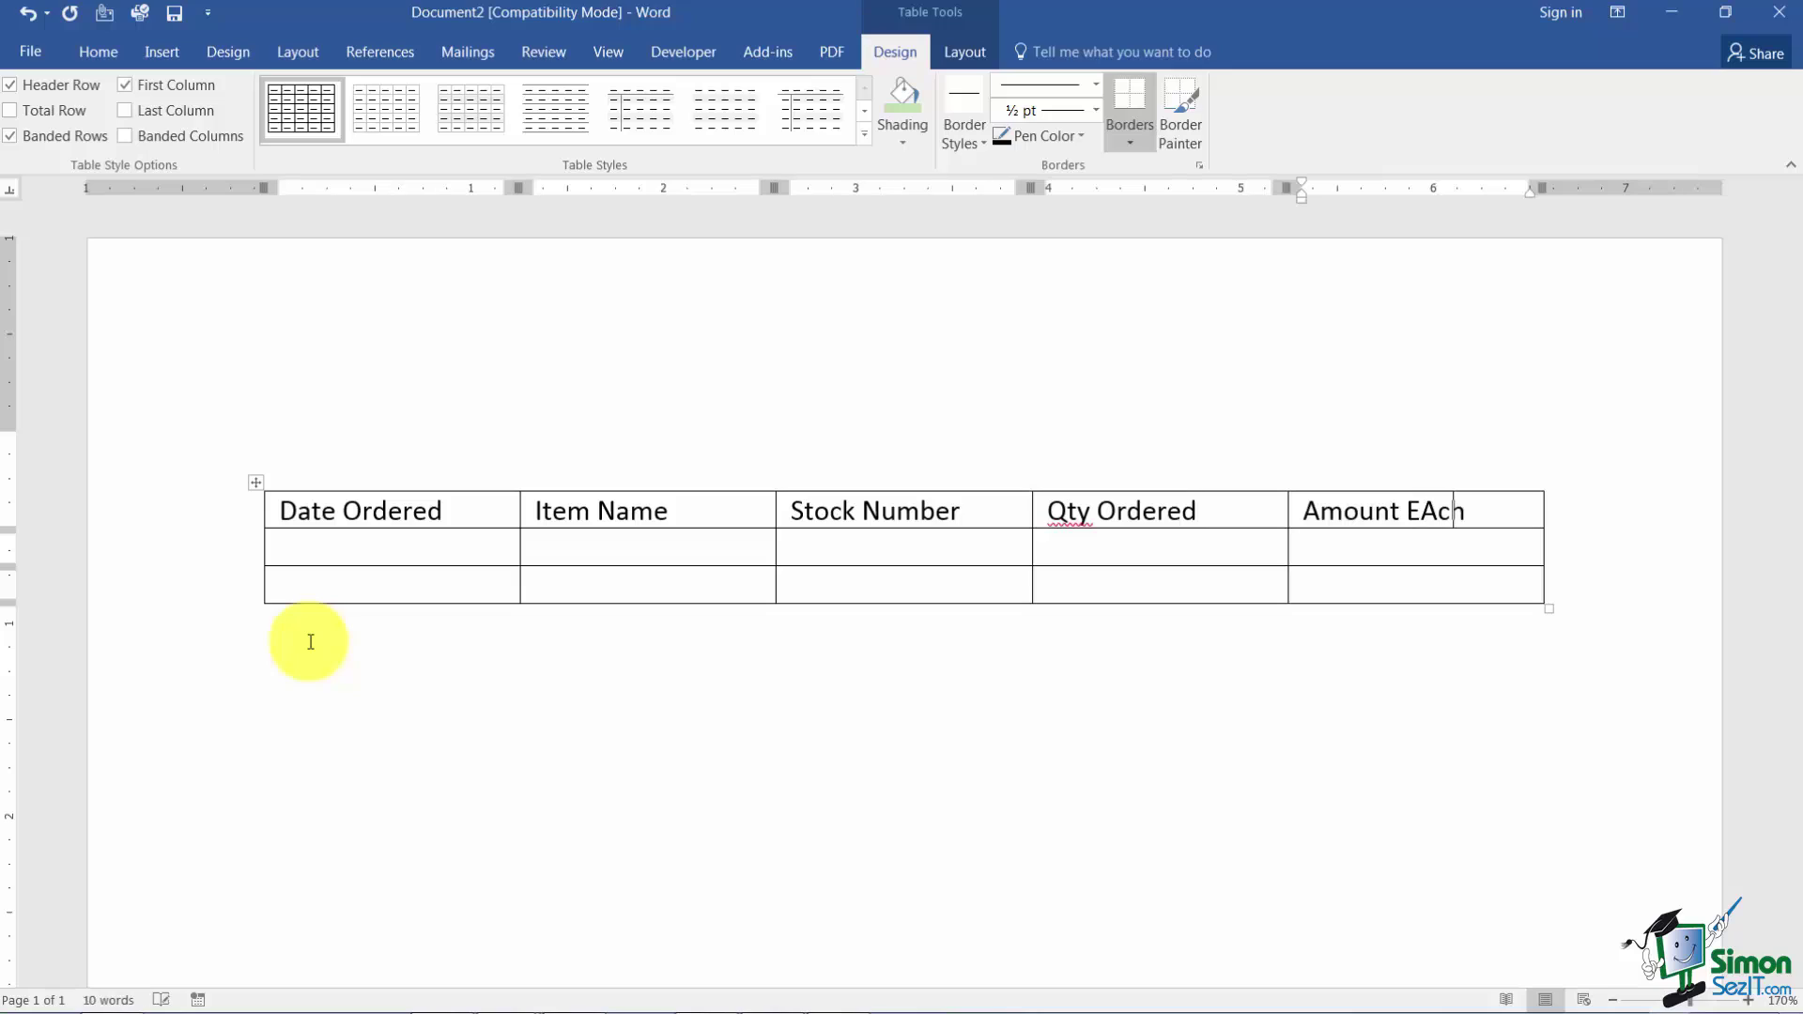
key(Tab)
Fill row two with 01/12/2016, Blue Buffalo Tags, #2152, 15 and $1.52
text(01/12/2016)
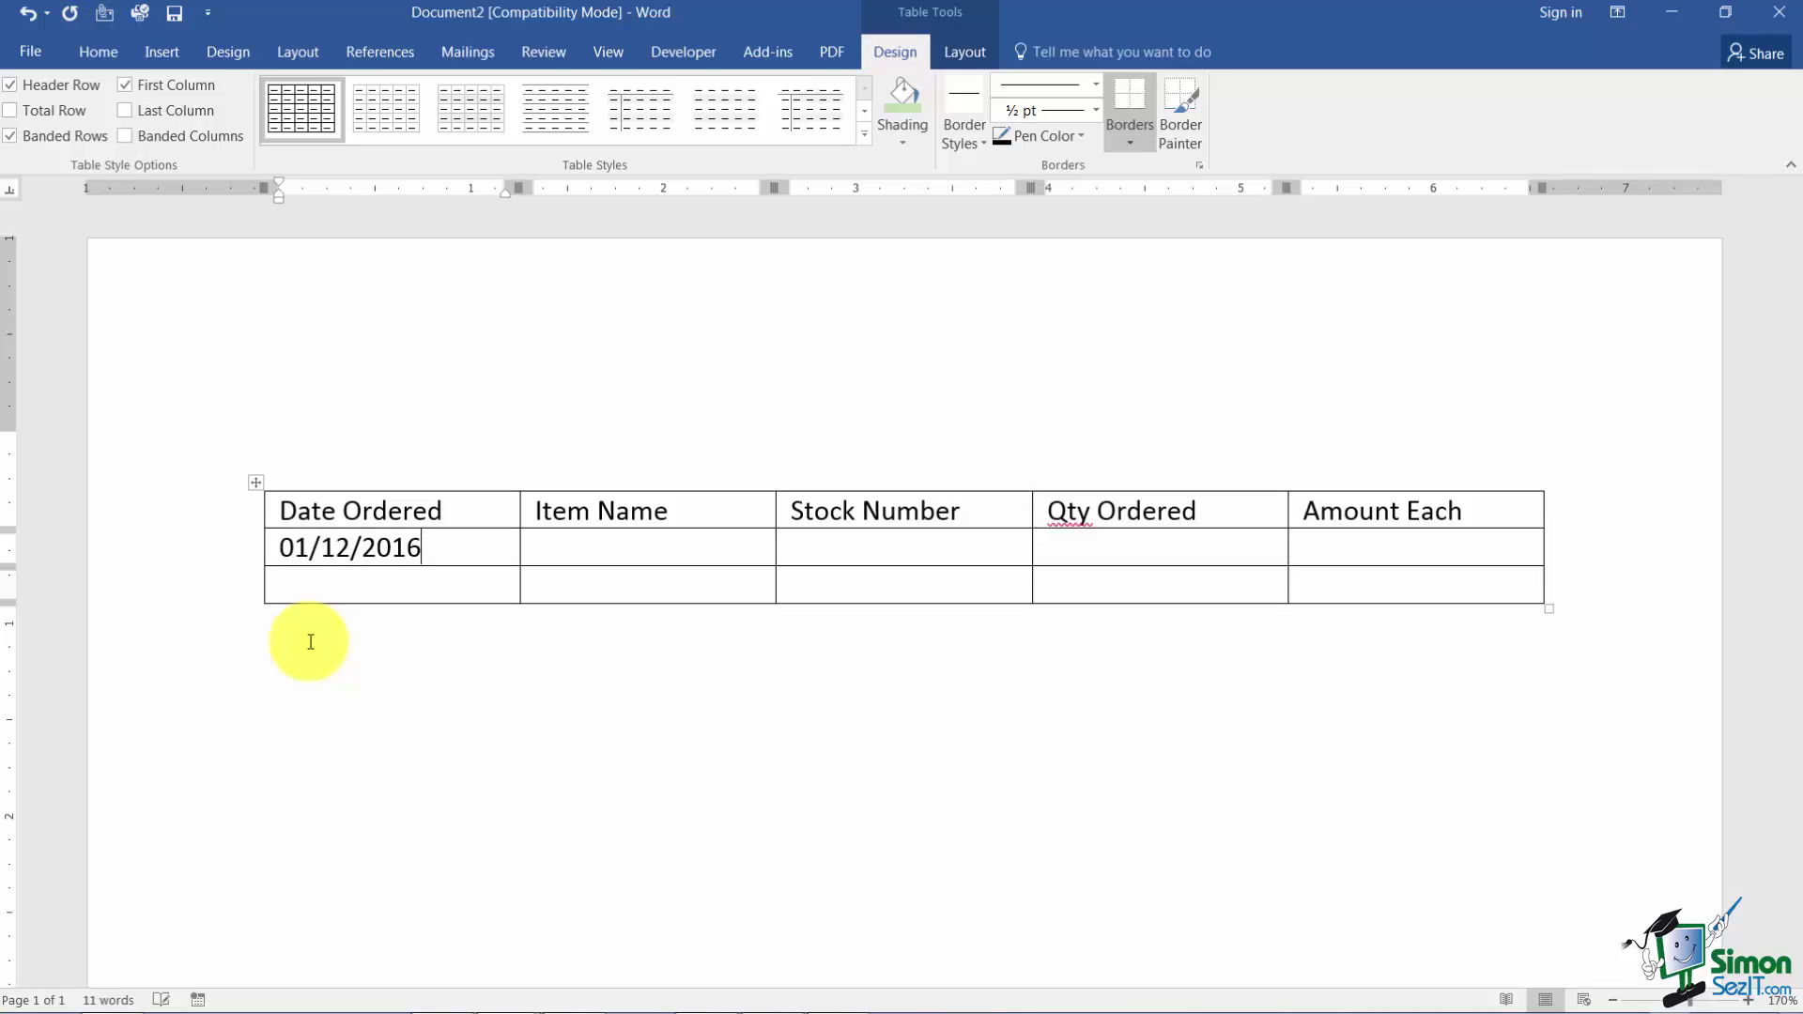
key(Tab)
text(Blue Bu)
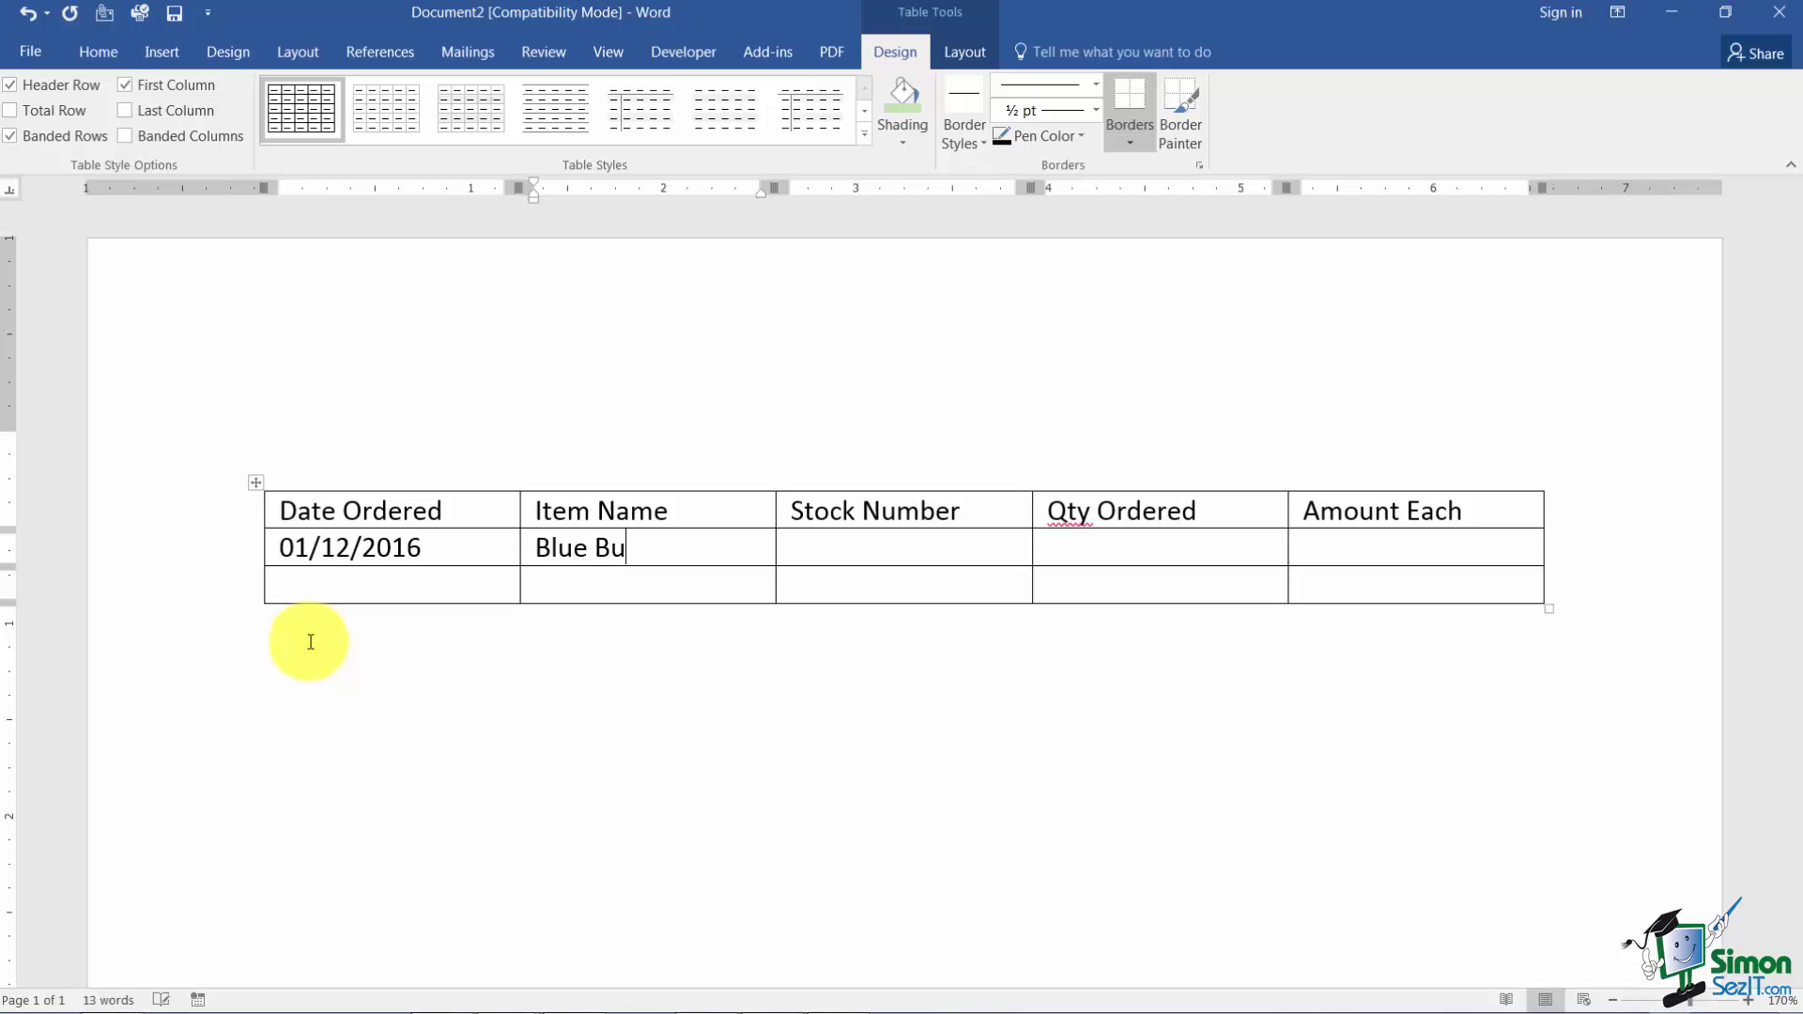
text(ffalo Tags)
key(Tab)
text(#2152)
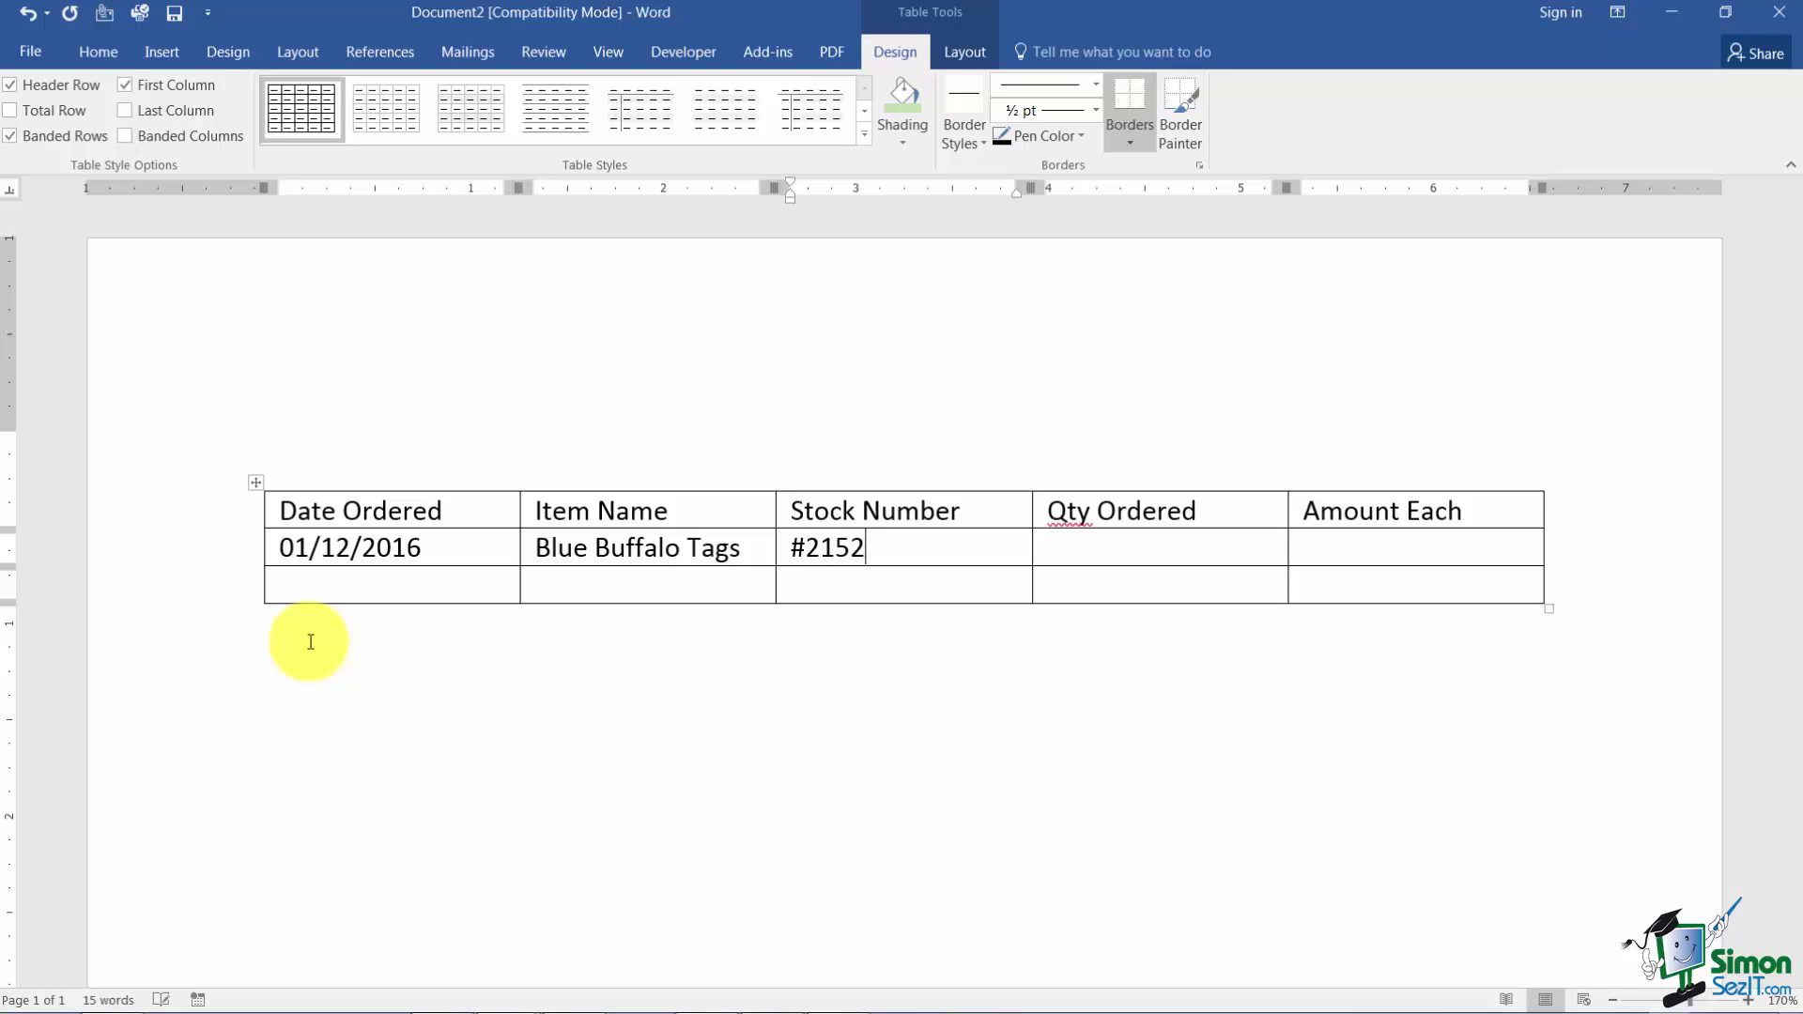
key(Tab)
text(15)
key(Tab)
text($1.52)
key(Tab)
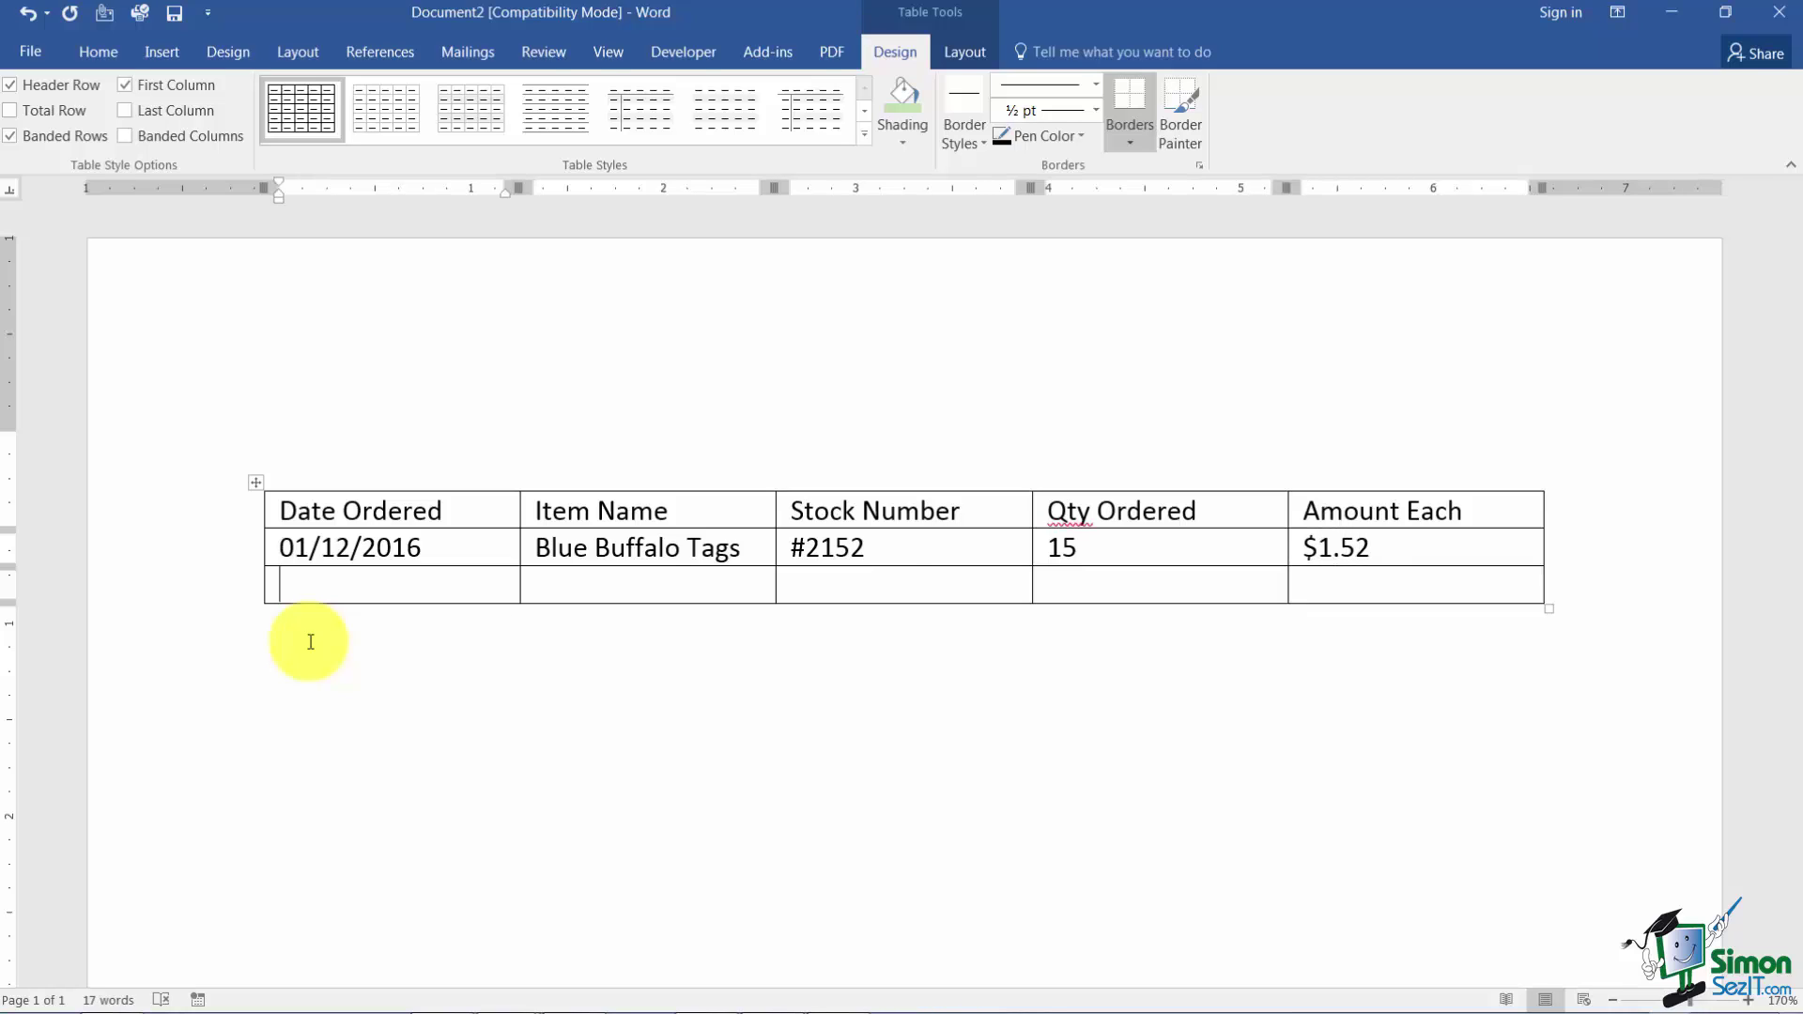
Fill row three with 05/01/2016, Pacific Purple Paint, #8328, 2 and $17.98
text(05/01/201)
key(Tab)
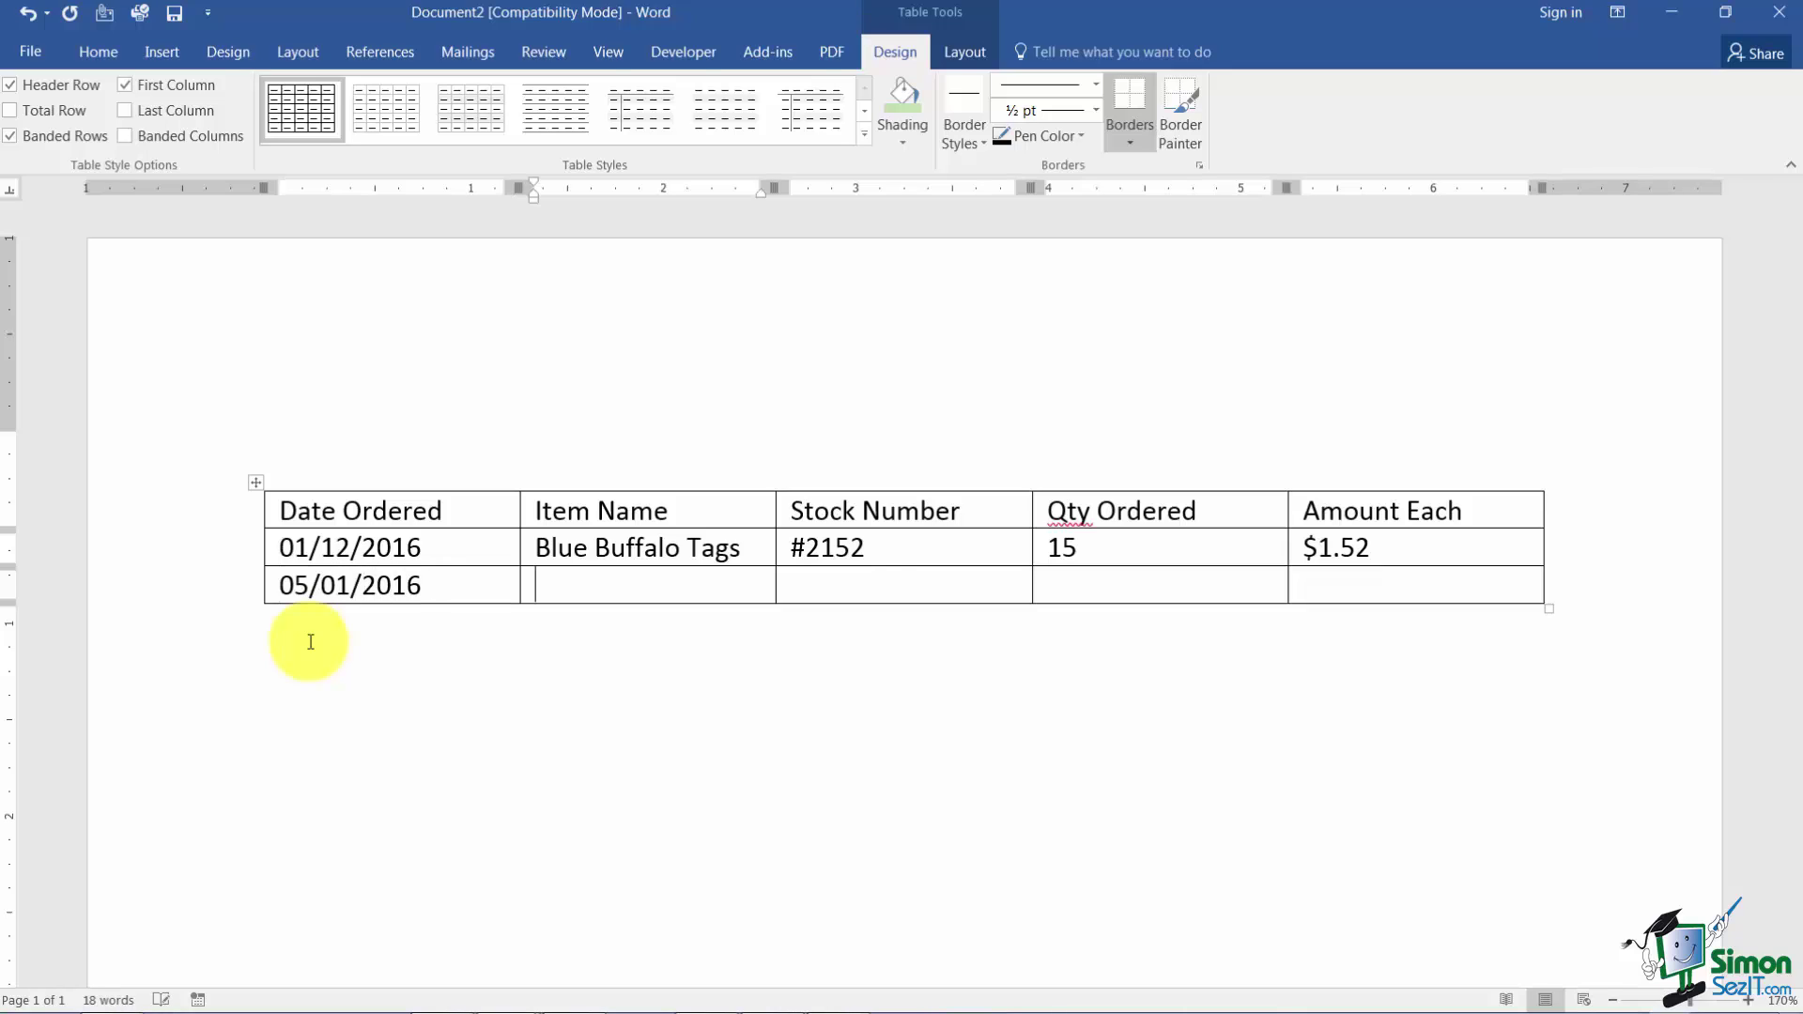
text(Pacific Purple Paint)
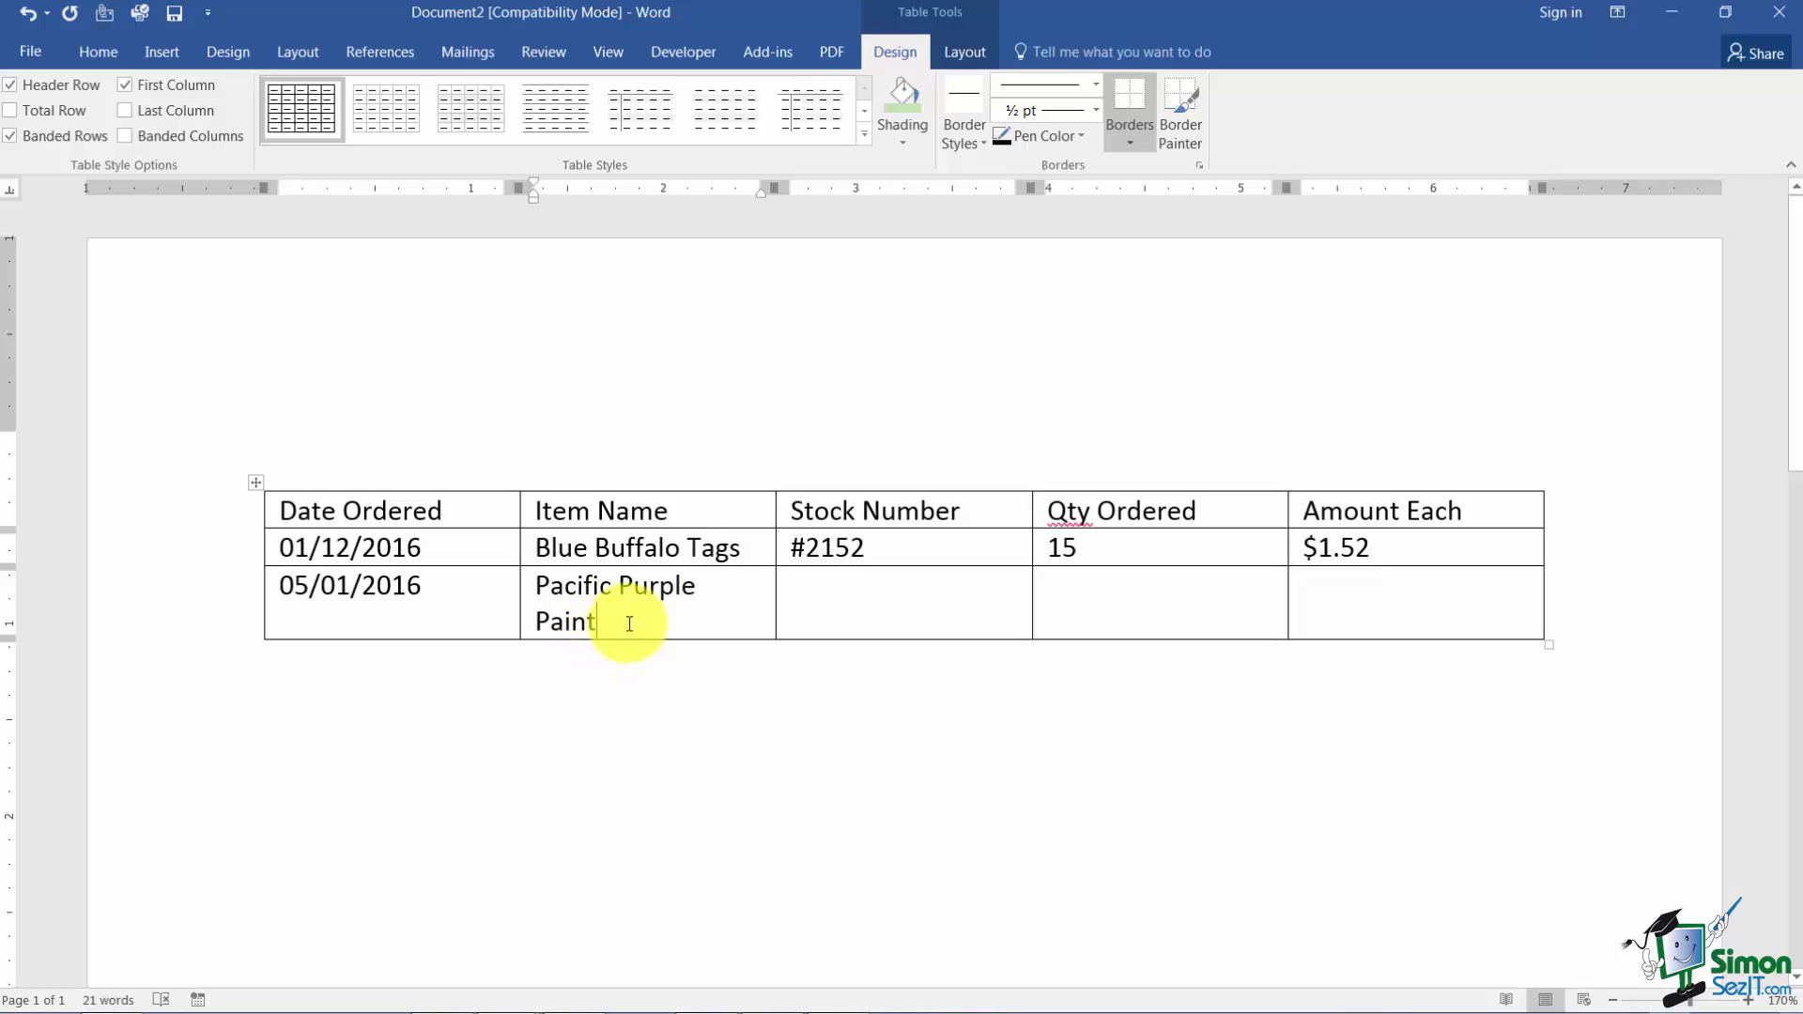
click(784, 591)
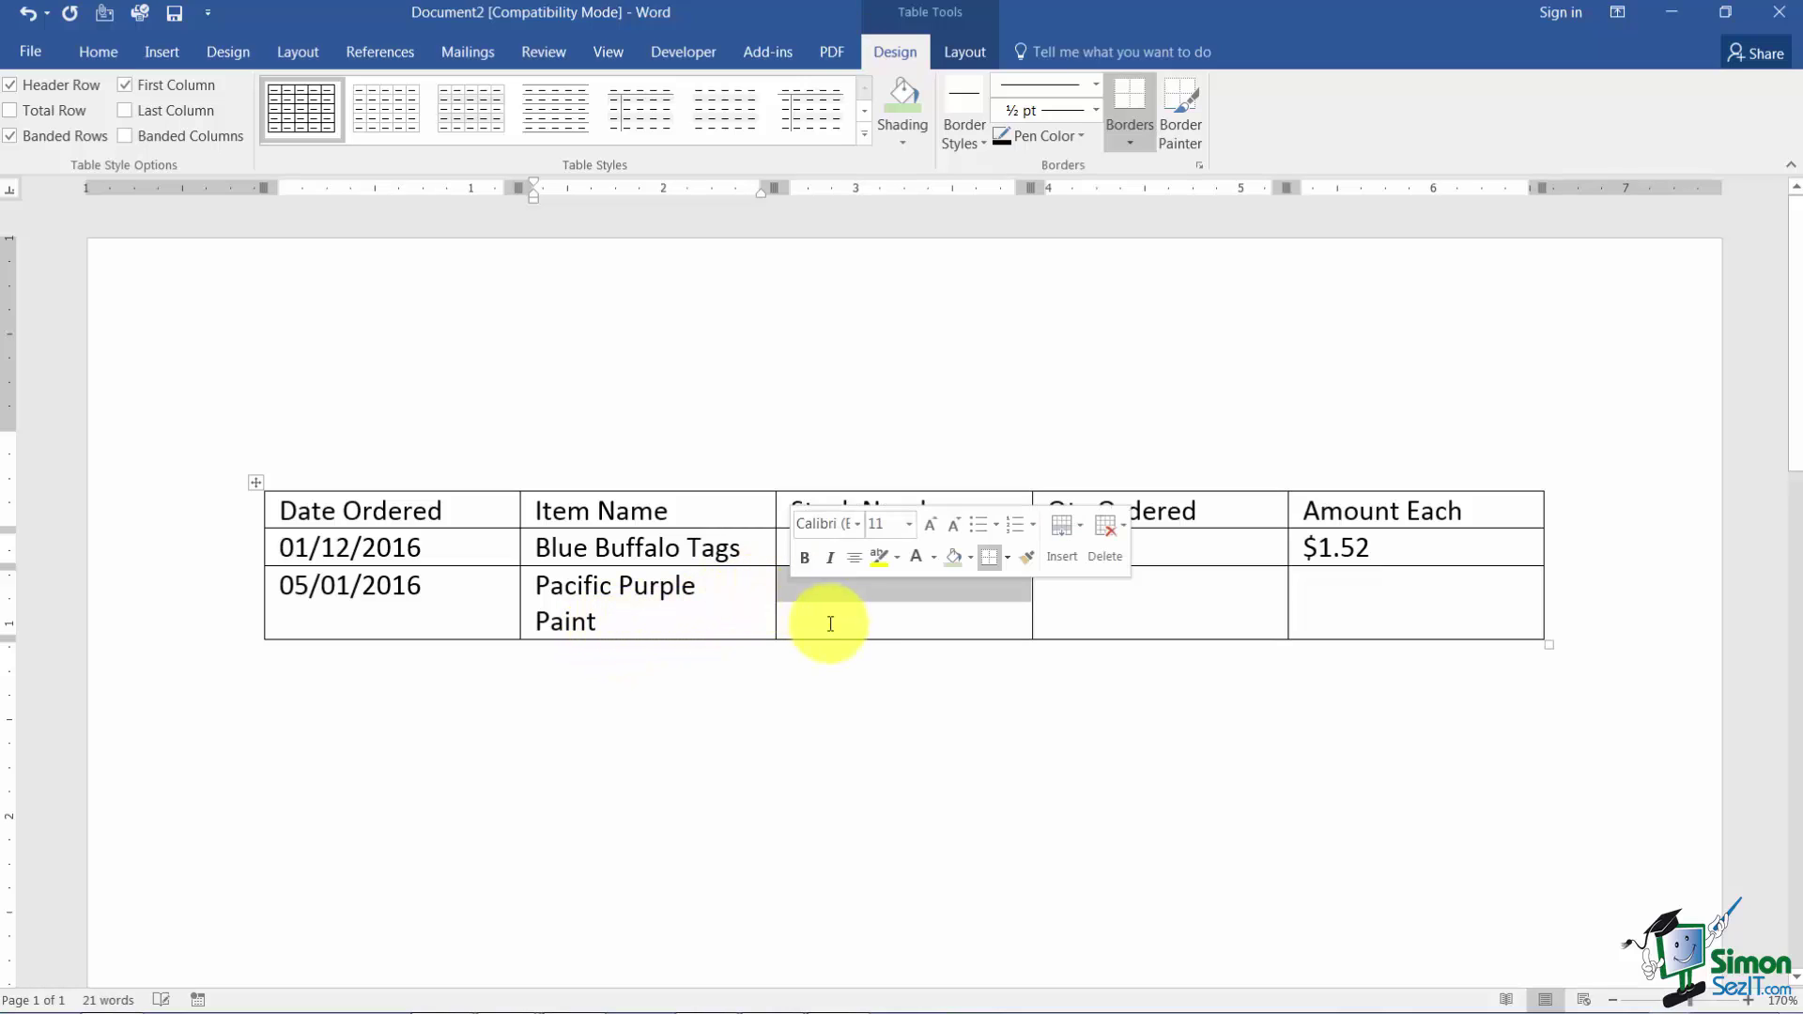
click(835, 609)
text(#)
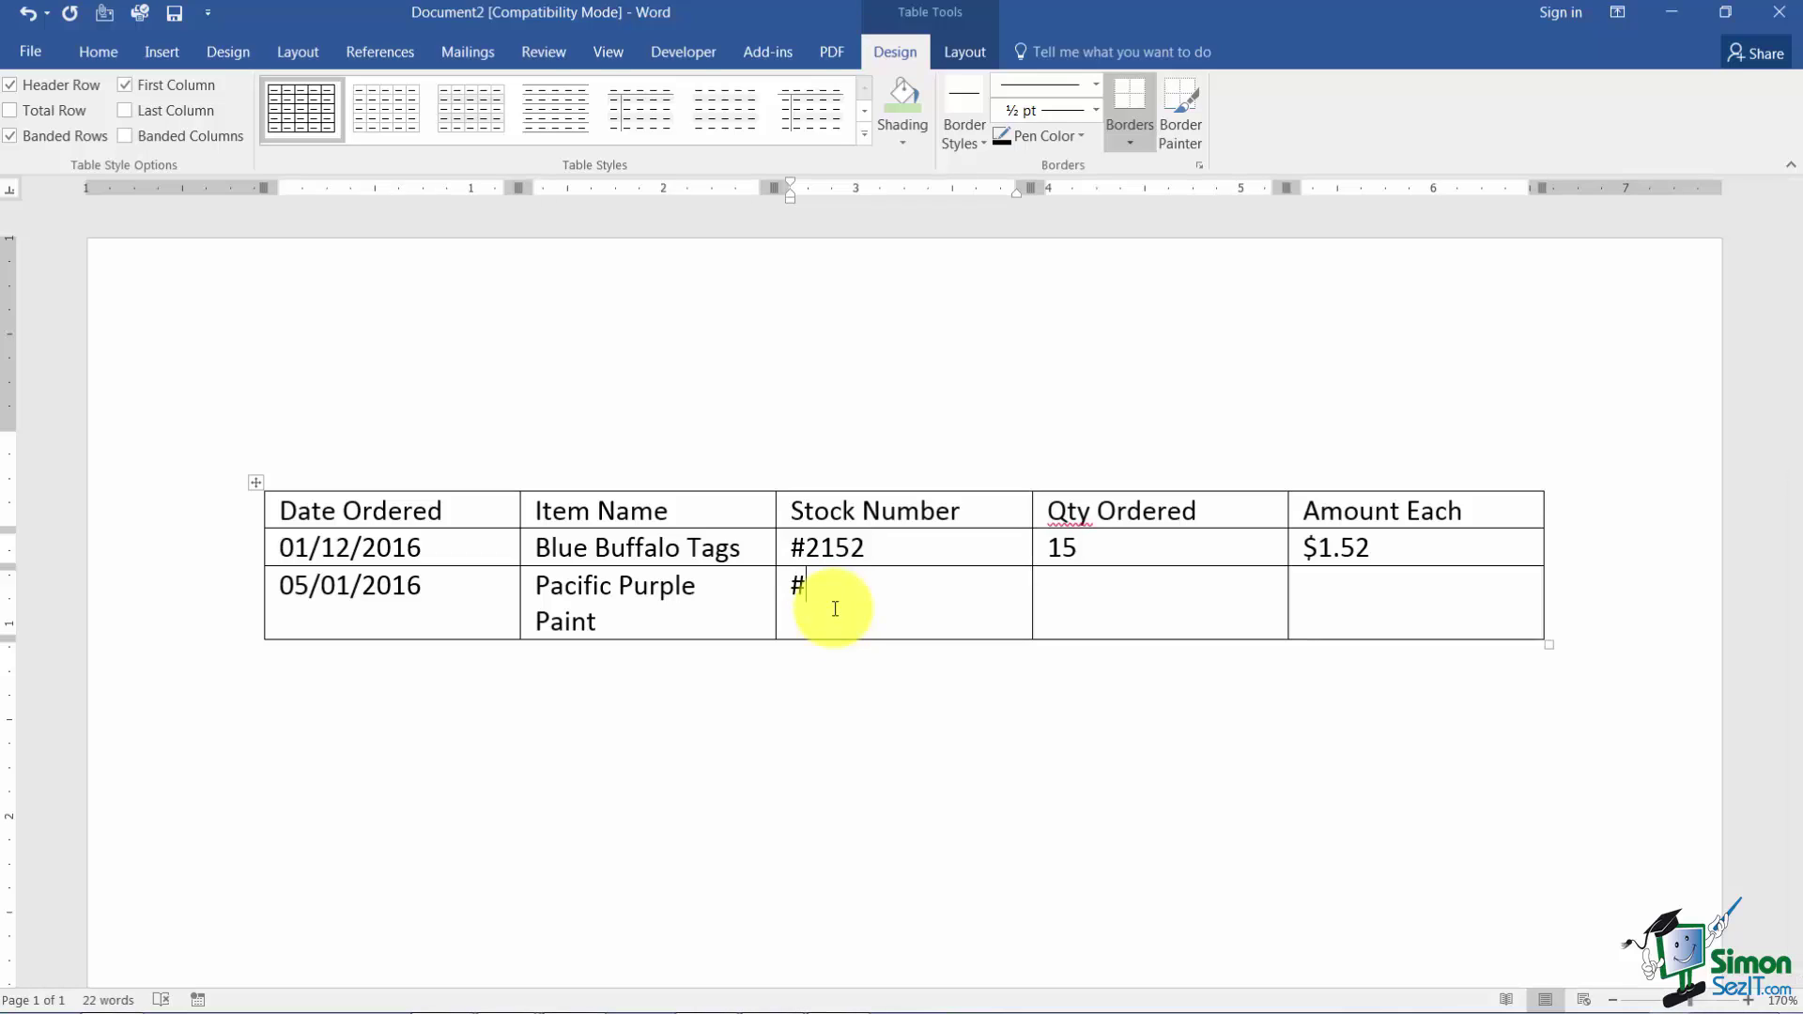
text(8328)
key(Tab)
text(2)
key(Tab)
text($17.98)
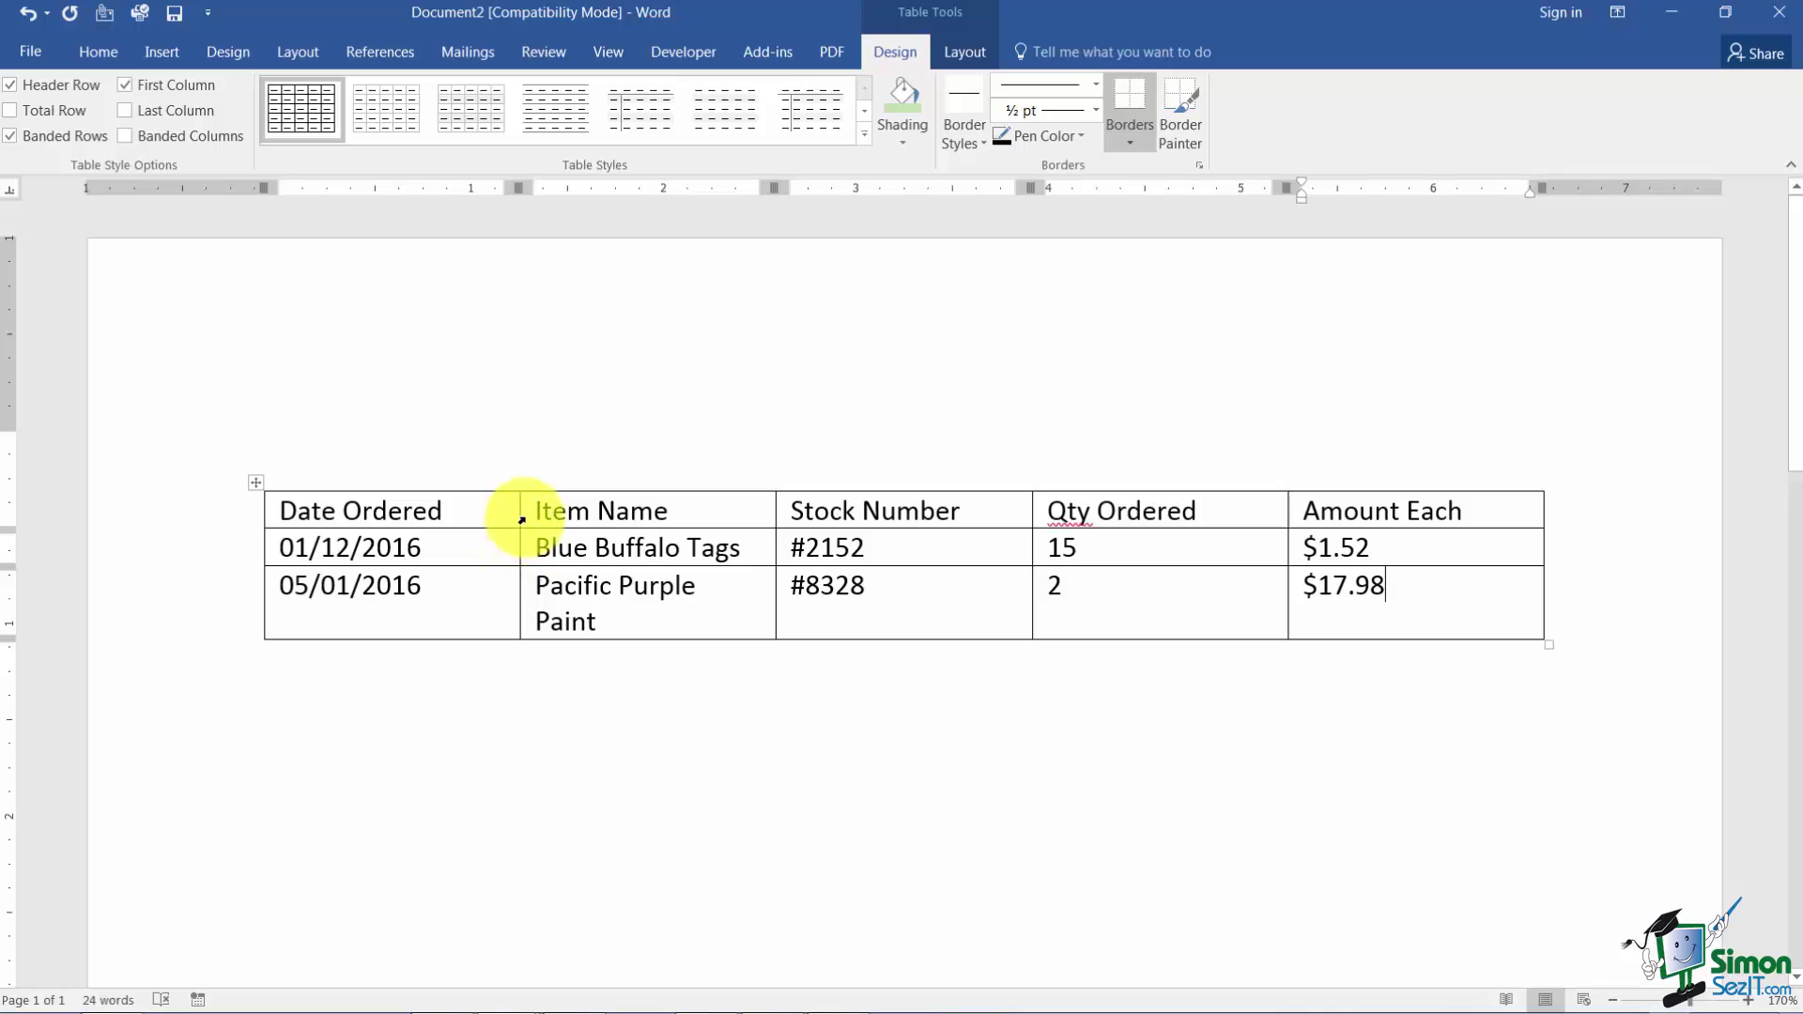
Narrow the Date Ordered and Qty Ordered columns and widen Item Name by dragging borders
drag(517, 510, 461, 507)
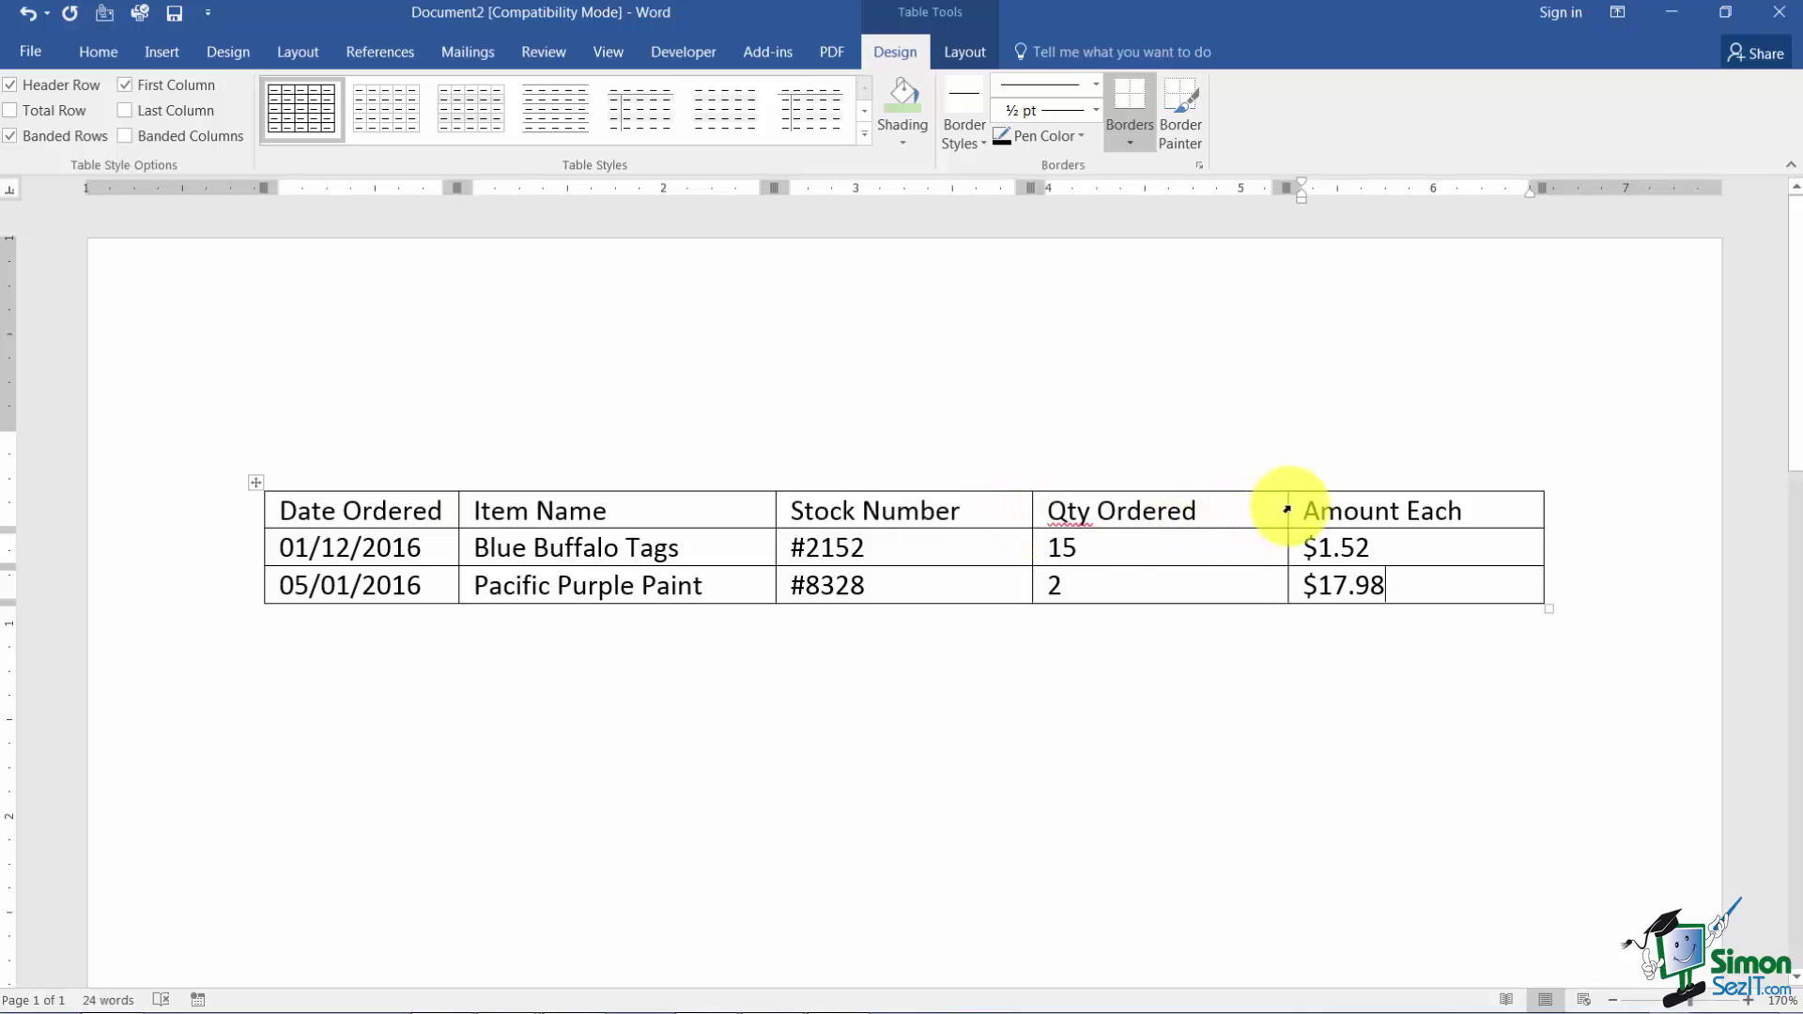
drag(1030, 514, 1109, 514)
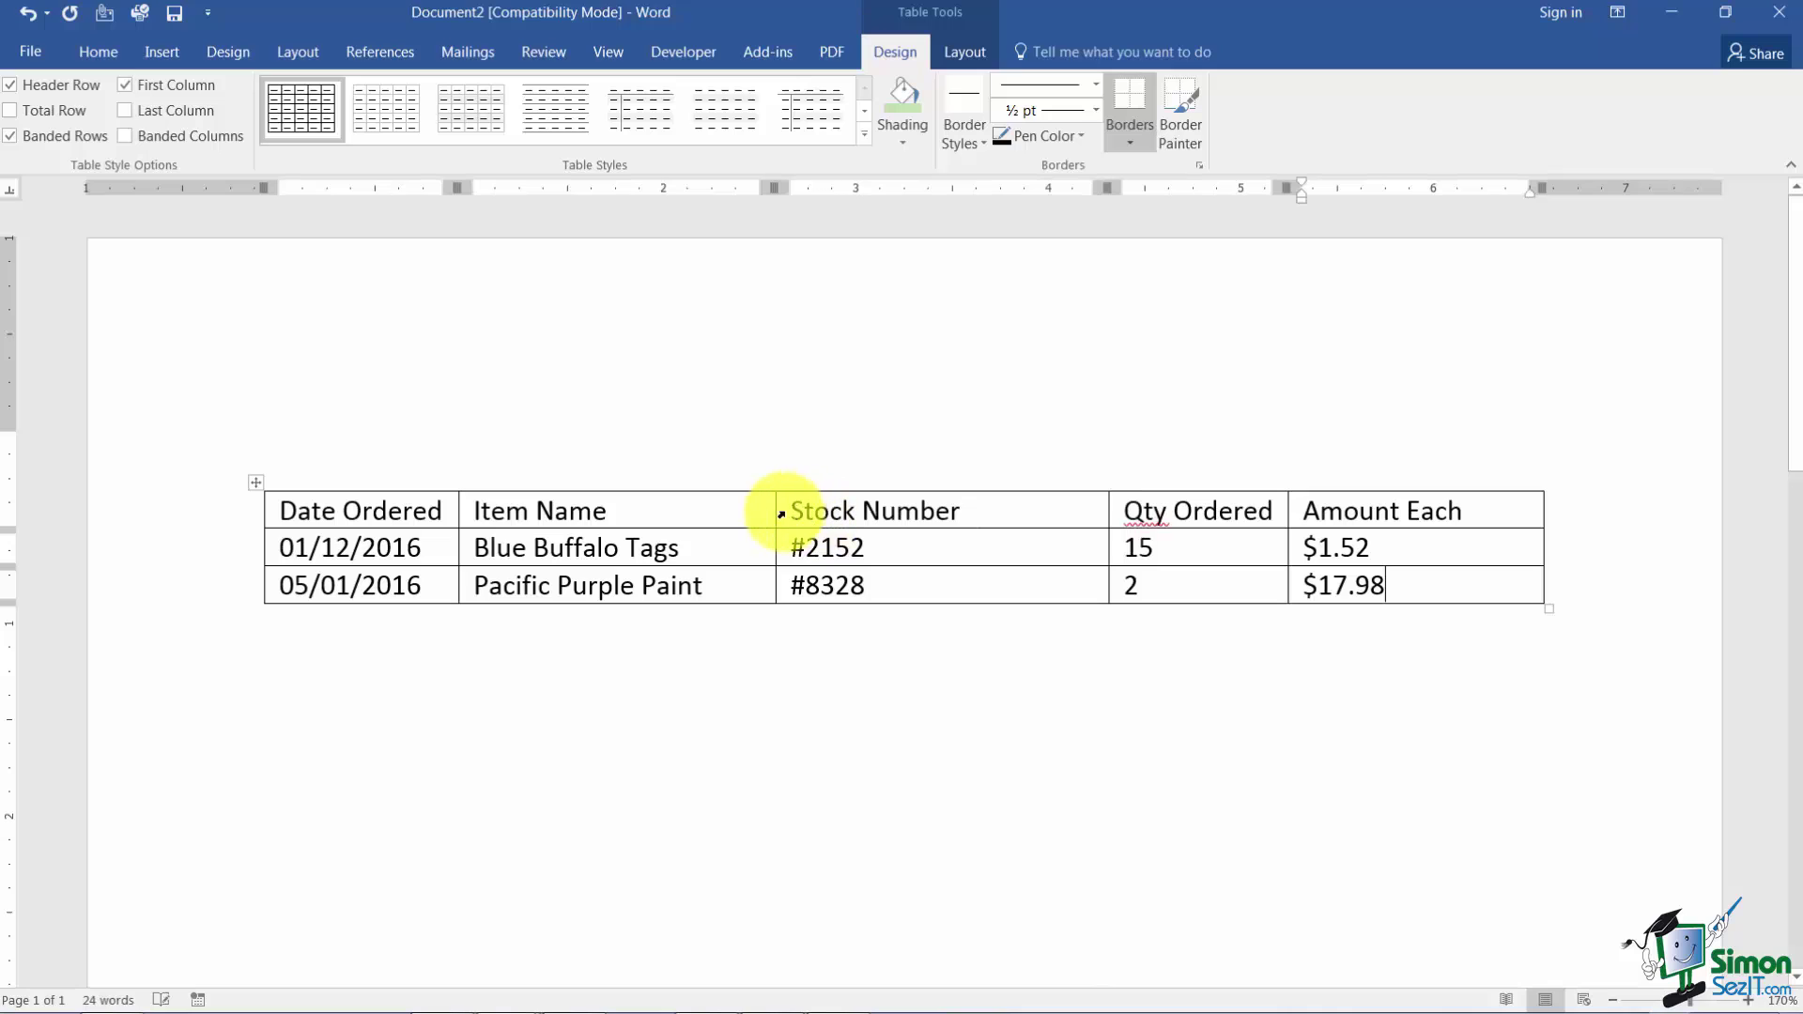
drag(769, 511, 865, 516)
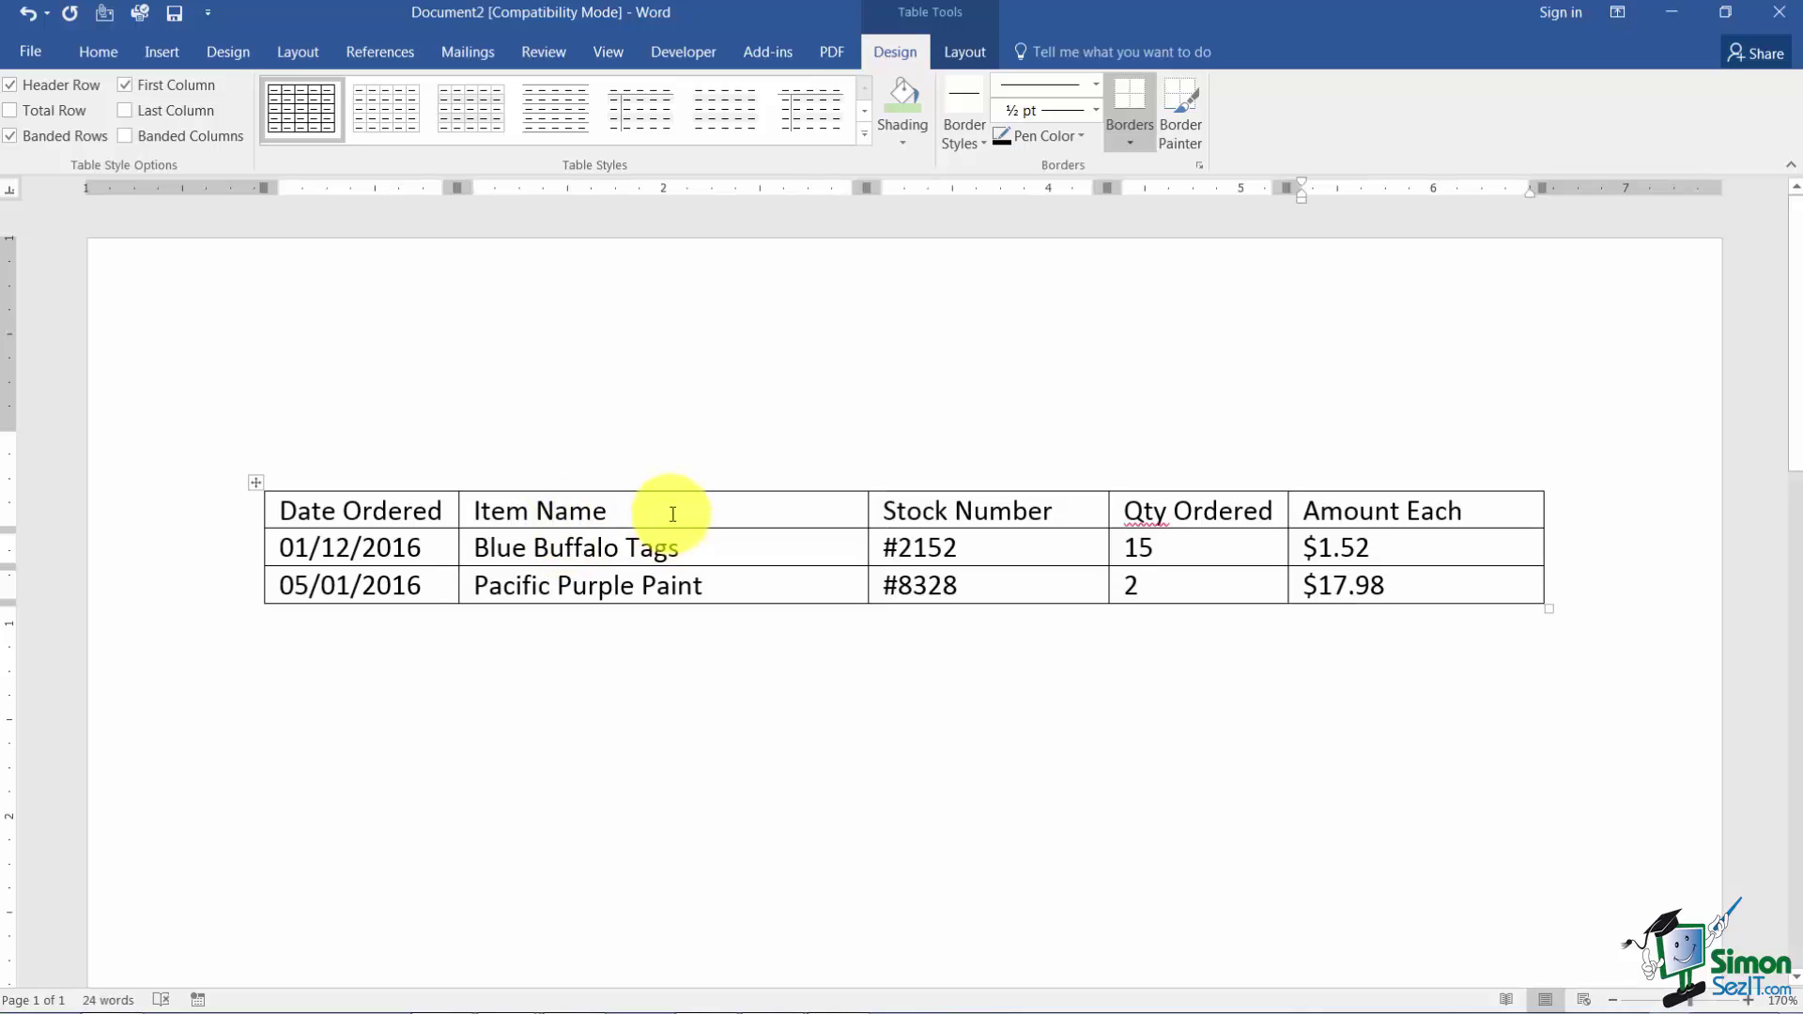